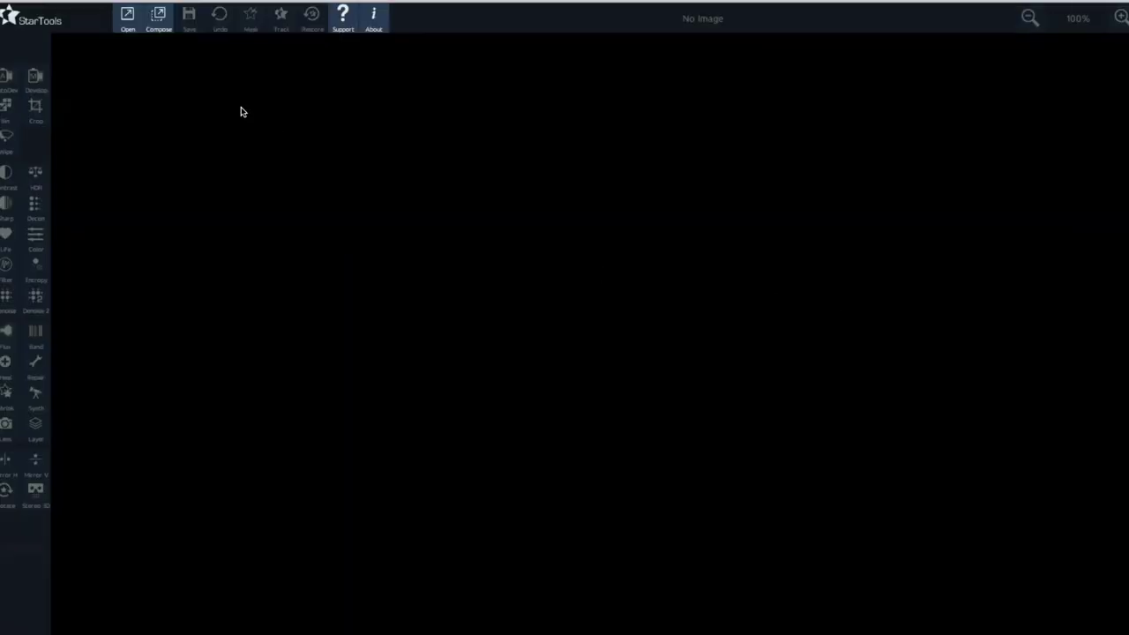
- Load M45-RGB-session_1.fits as linear, non-white-balanced OSC/DSLR data and dismiss the stacking-artifacts warning
click(127, 20)
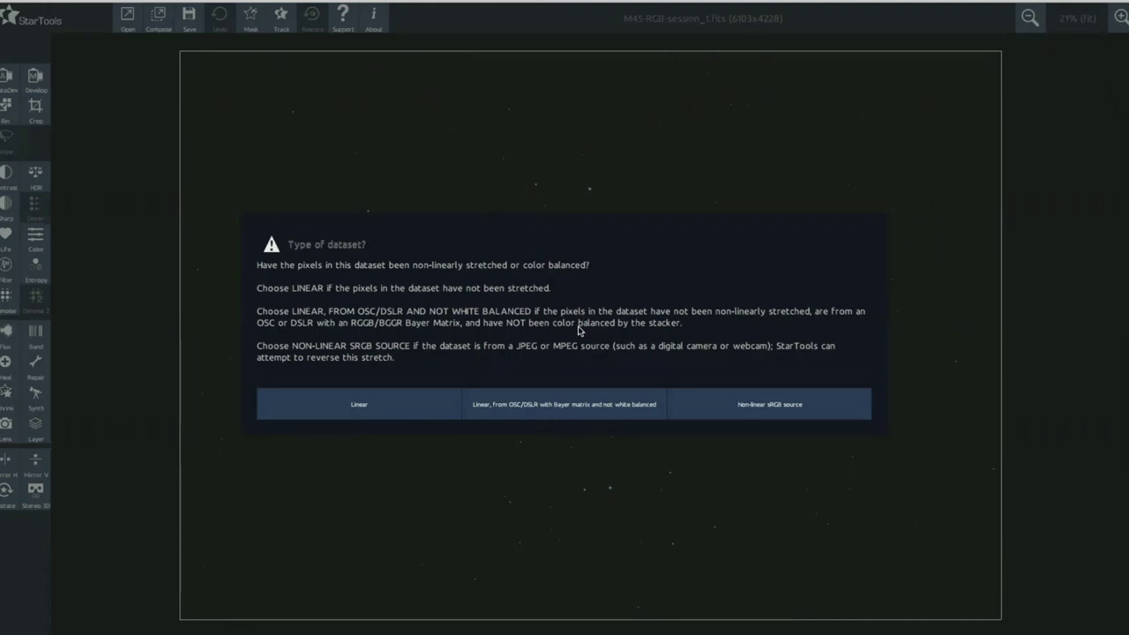
click(547, 413)
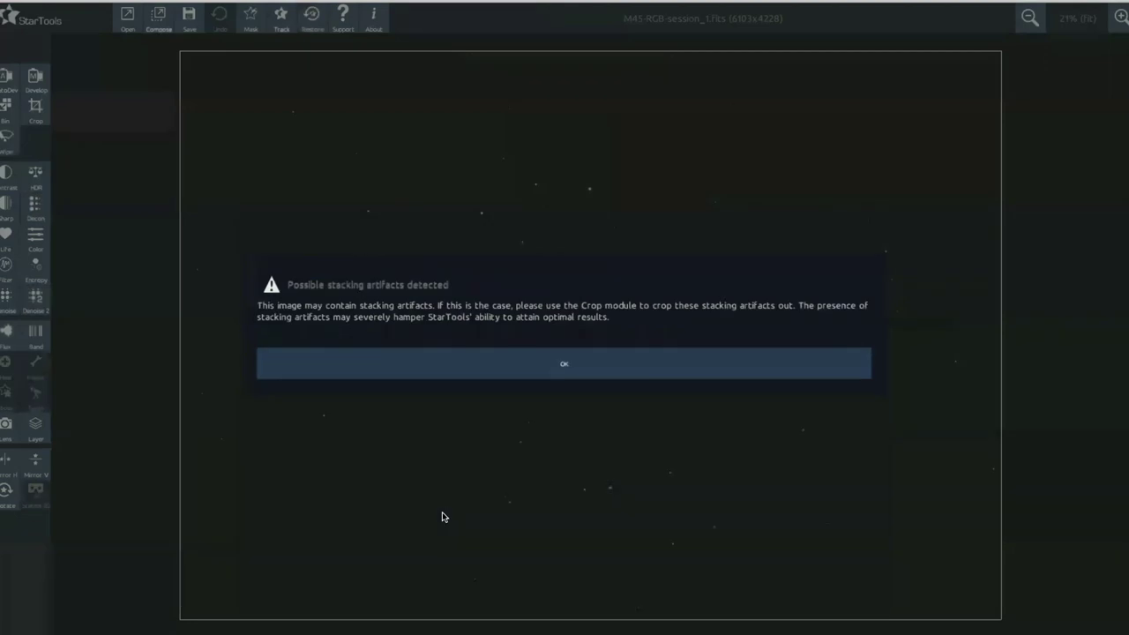
click(582, 367)
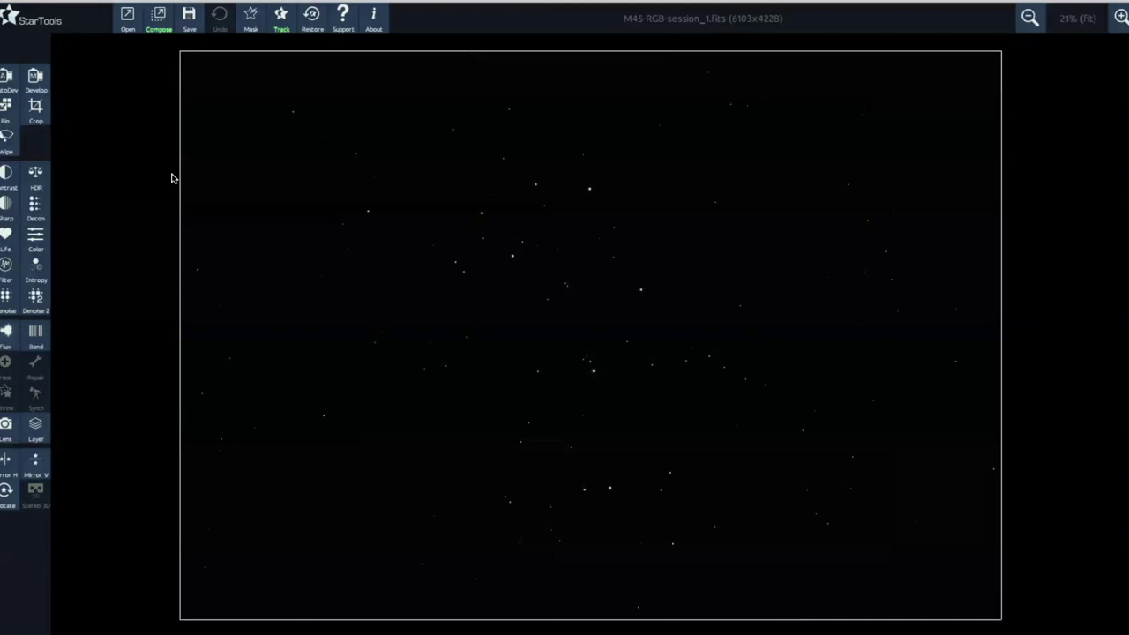
- Apply and keep the AutoDev automatic stretch of the M45 image
click(5, 80)
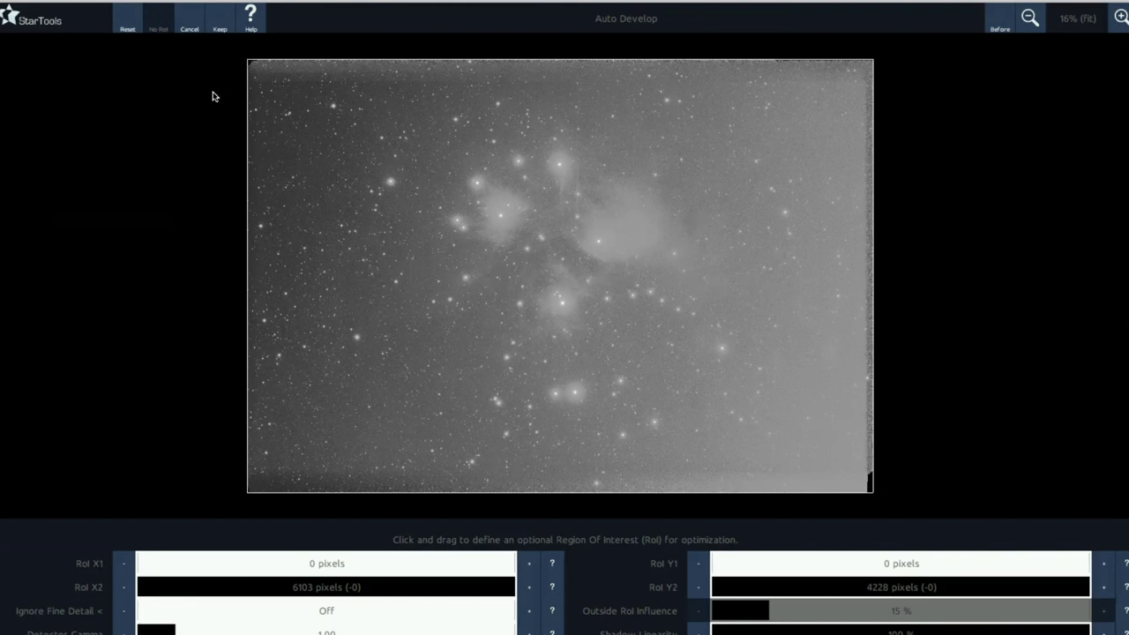
click(216, 18)
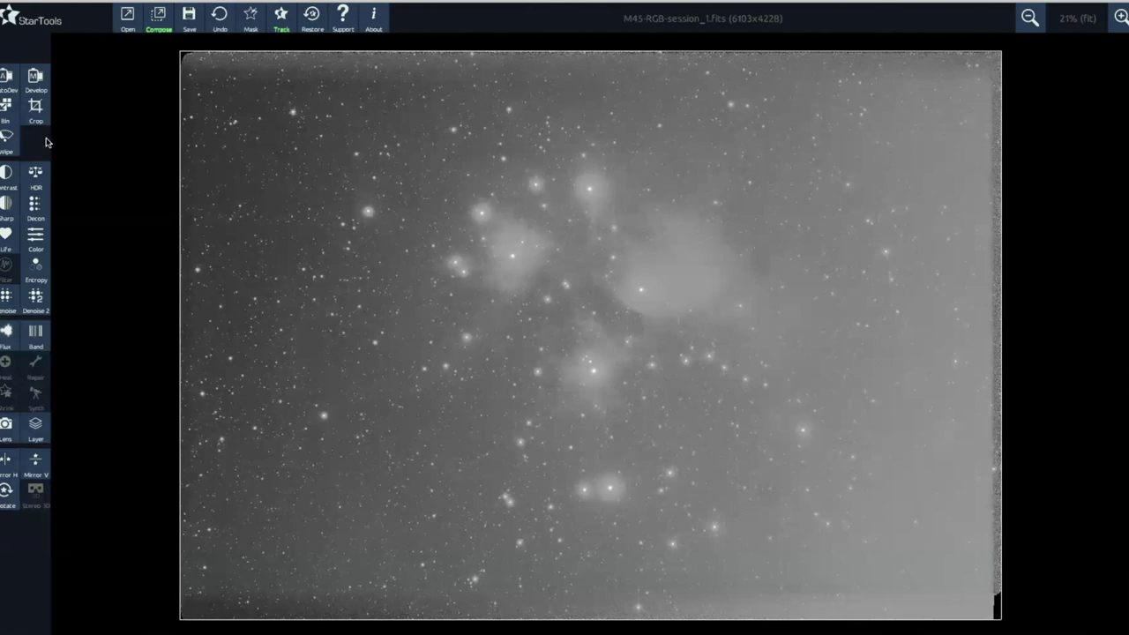
click(8, 107)
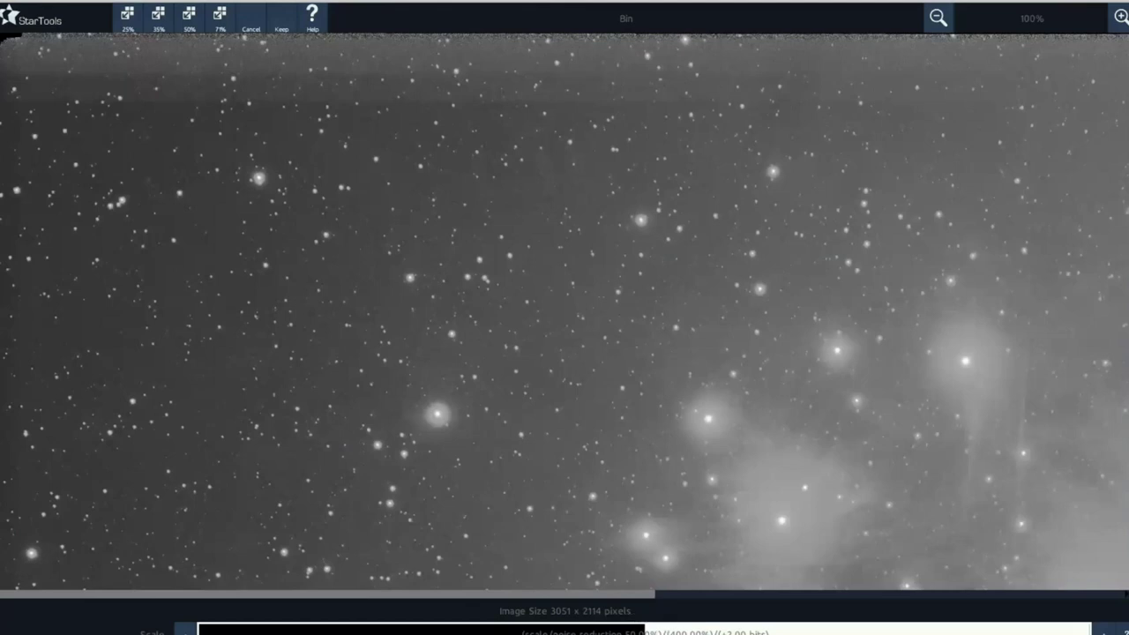
- Bin the image at 45.21% scale to 2759 x 1911 pixels and keep it
click(608, 630)
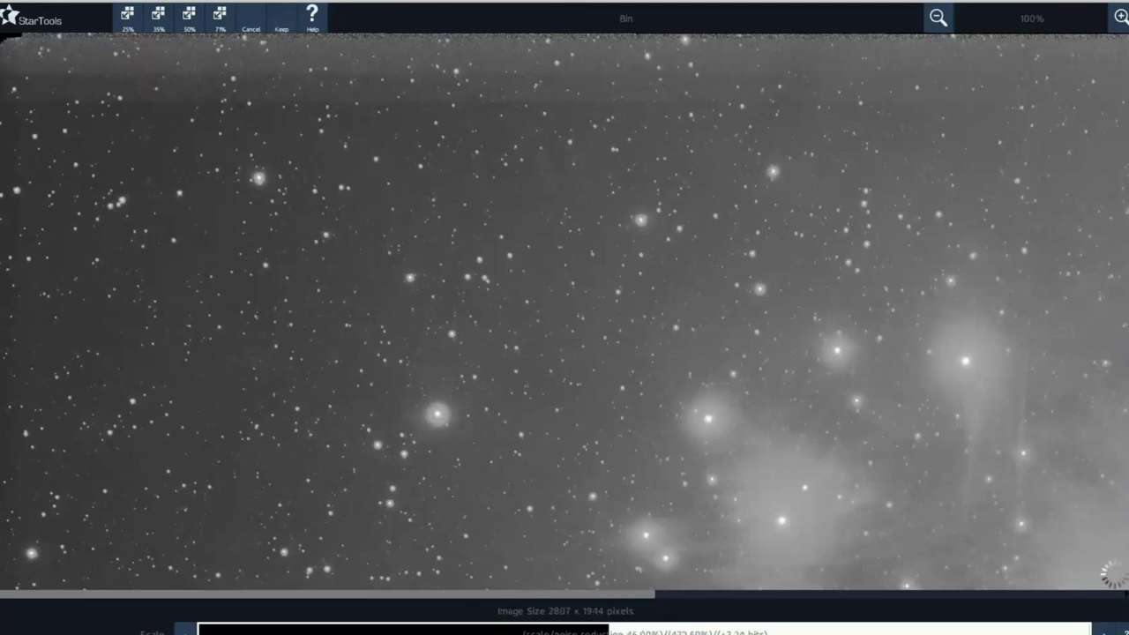
click(602, 632)
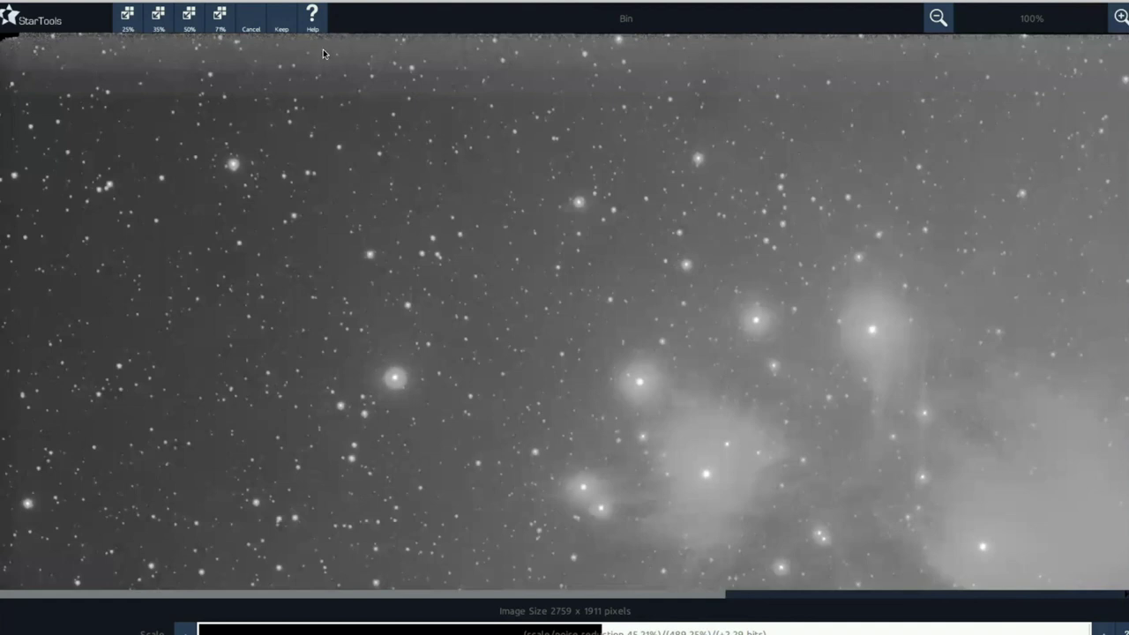
click(282, 21)
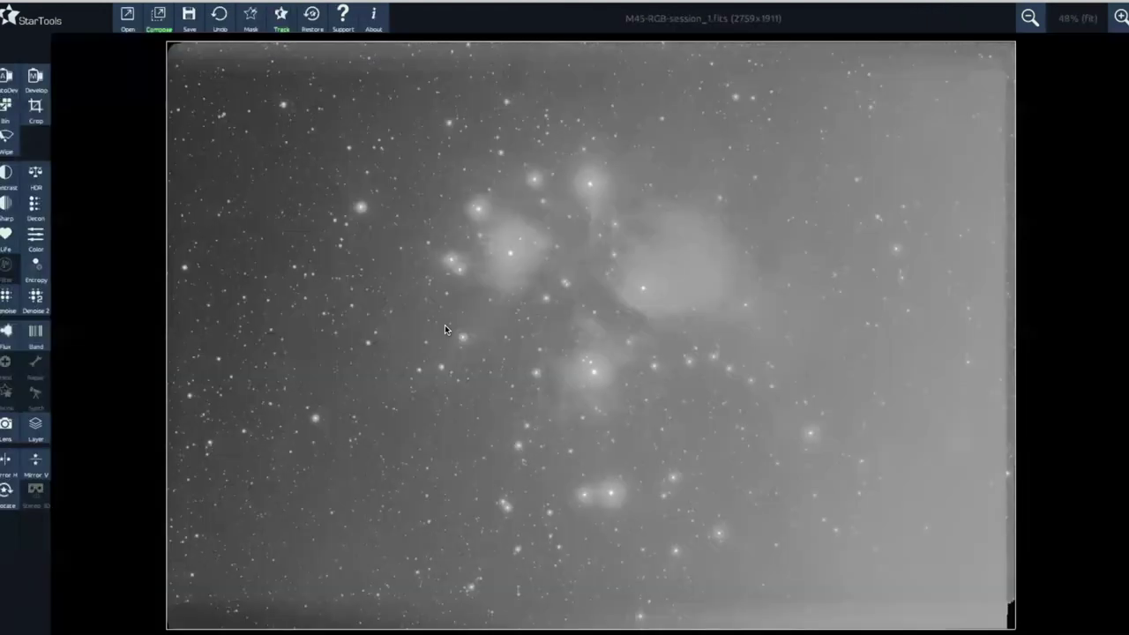
- Draw a crop region and set its left edge to 243 pixels, adjusting the right edge
click(36, 110)
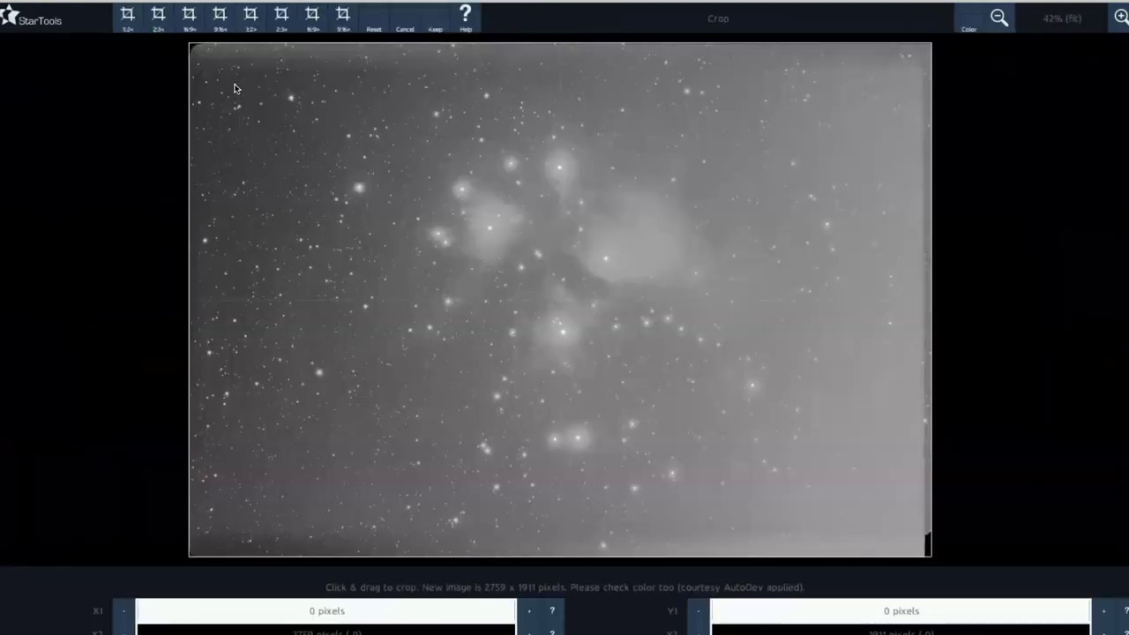
drag(235, 88, 894, 521)
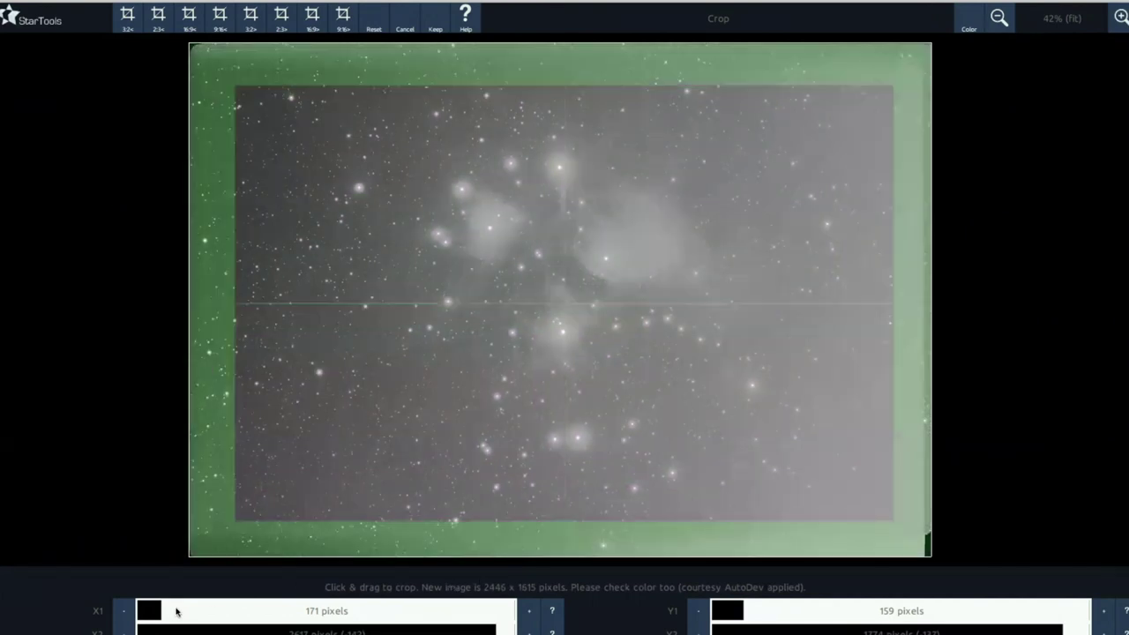
drag(178, 611, 171, 613)
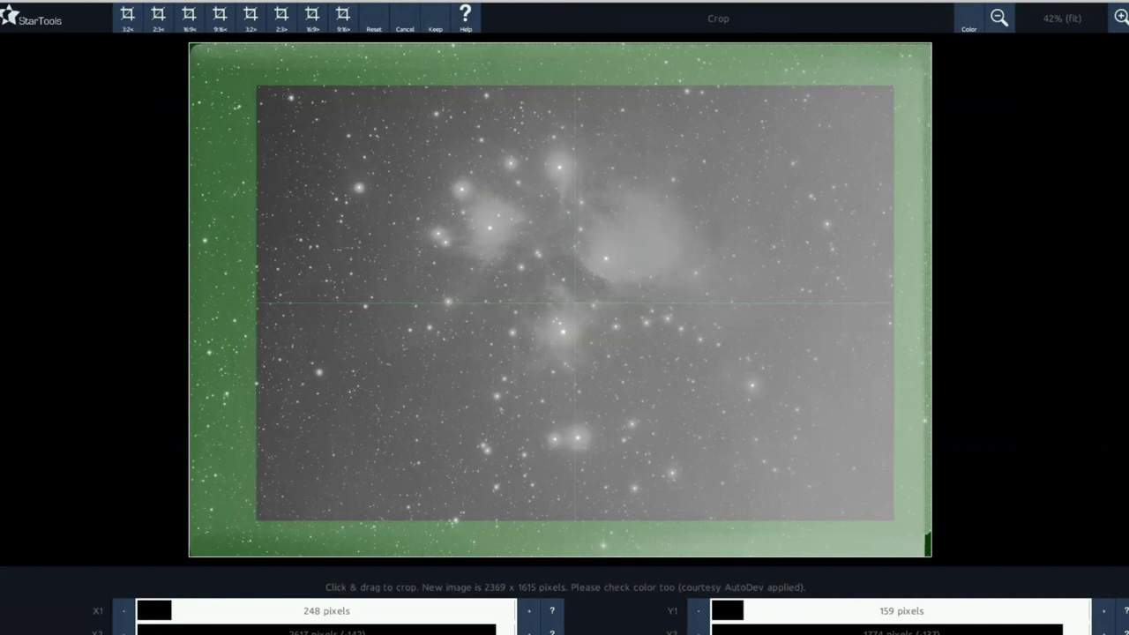
drag(498, 631, 503, 632)
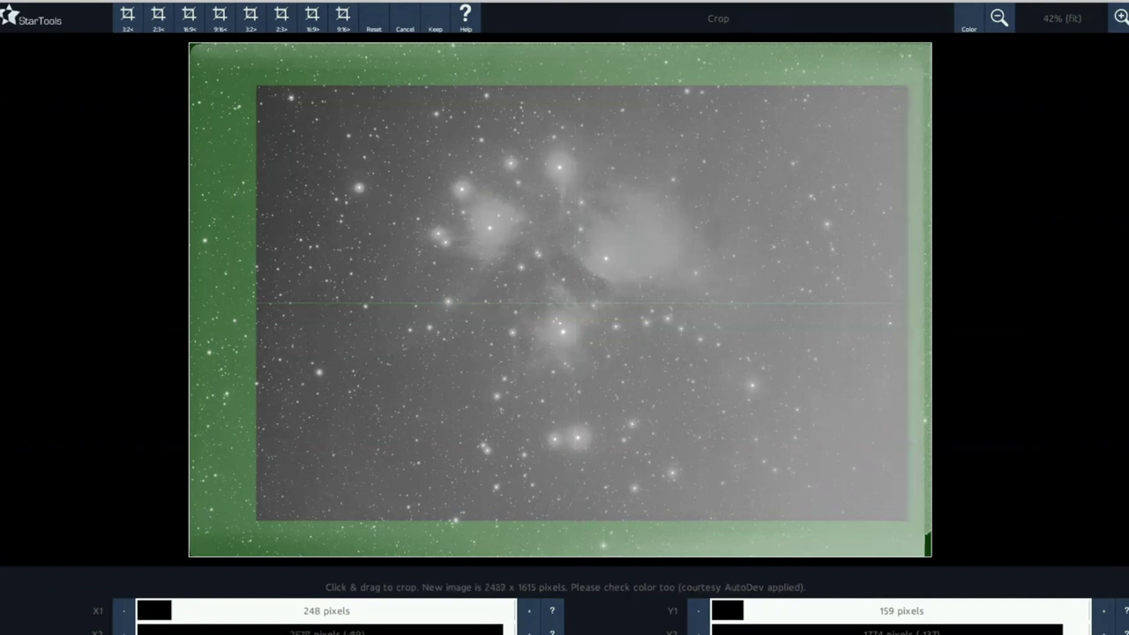
drag(503, 631, 497, 632)
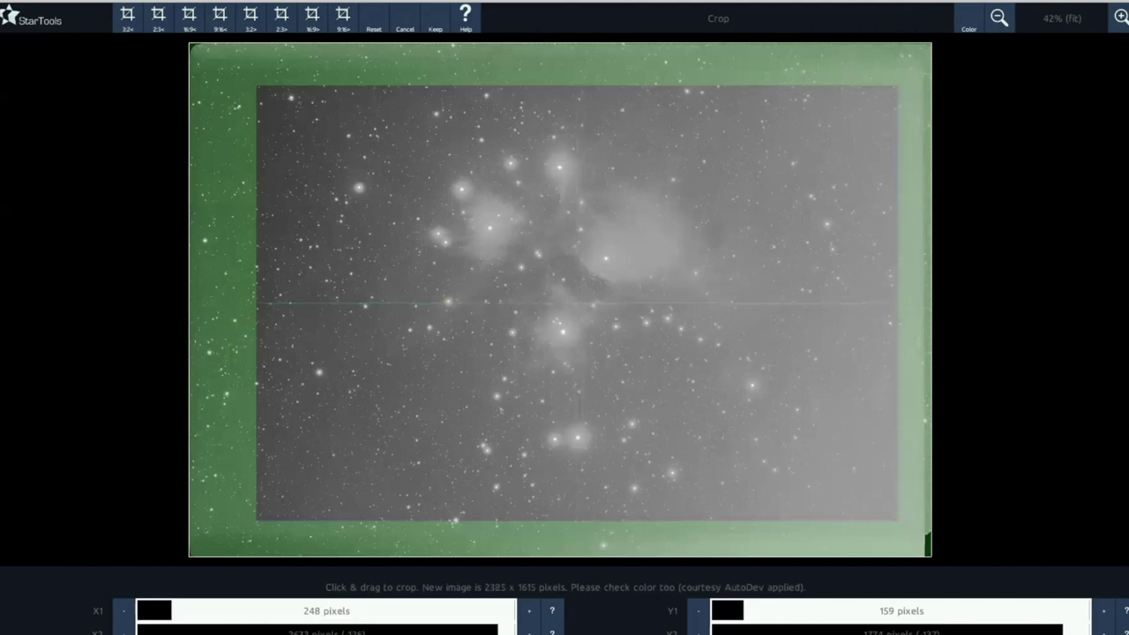
click(170, 612)
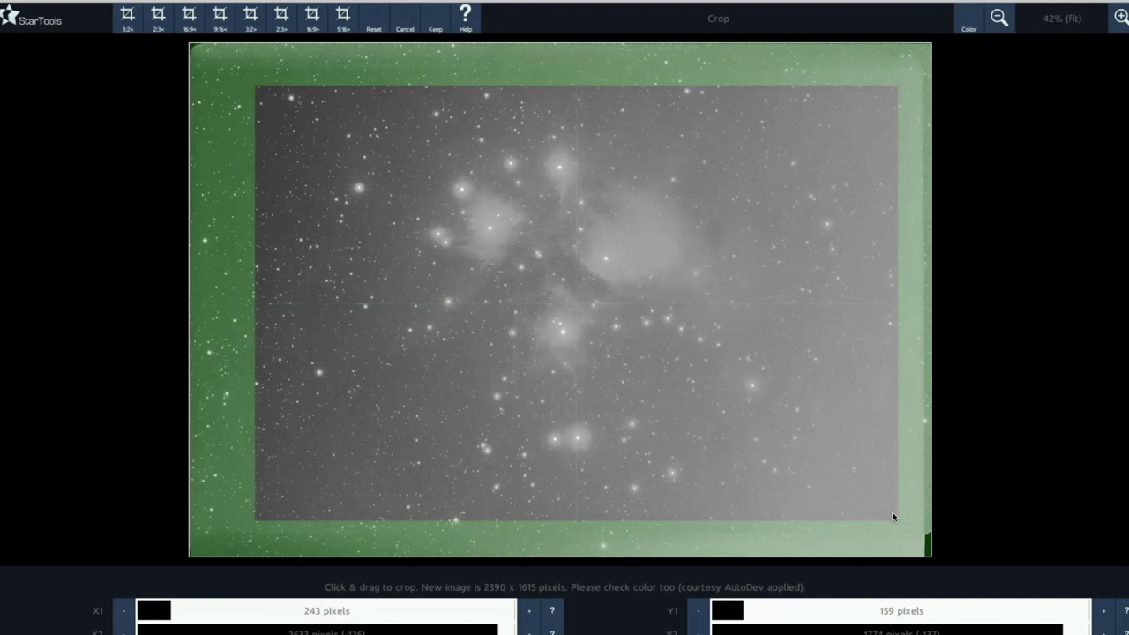
- Set the crop's top edge to 182 pixels and bottom edge for 2390 x 1599, then keep it
click(752, 615)
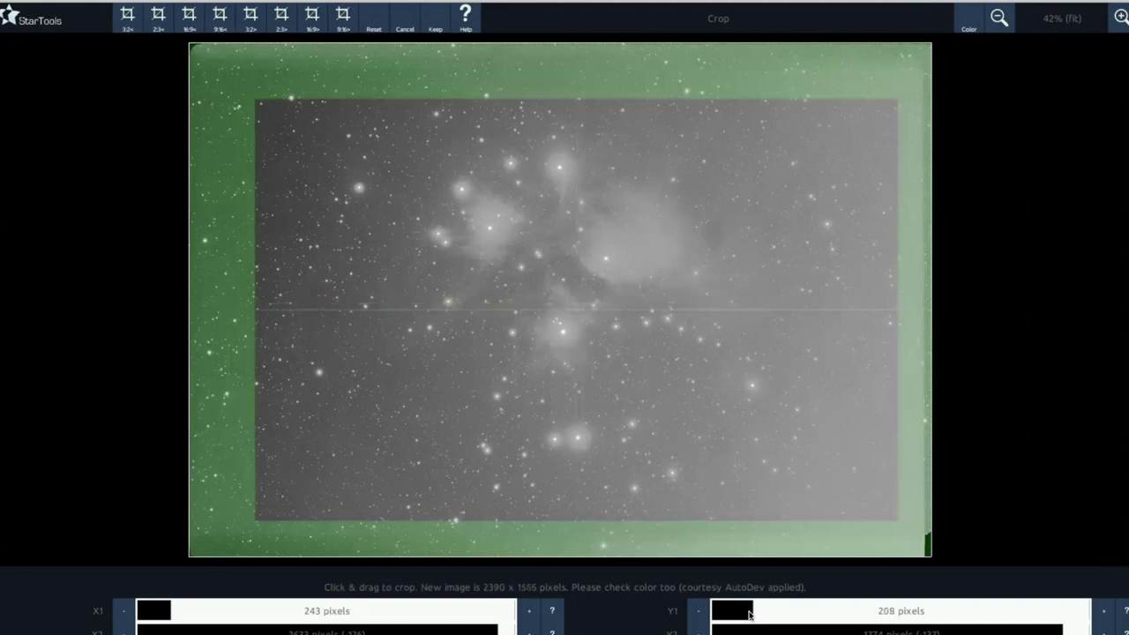
click(749, 614)
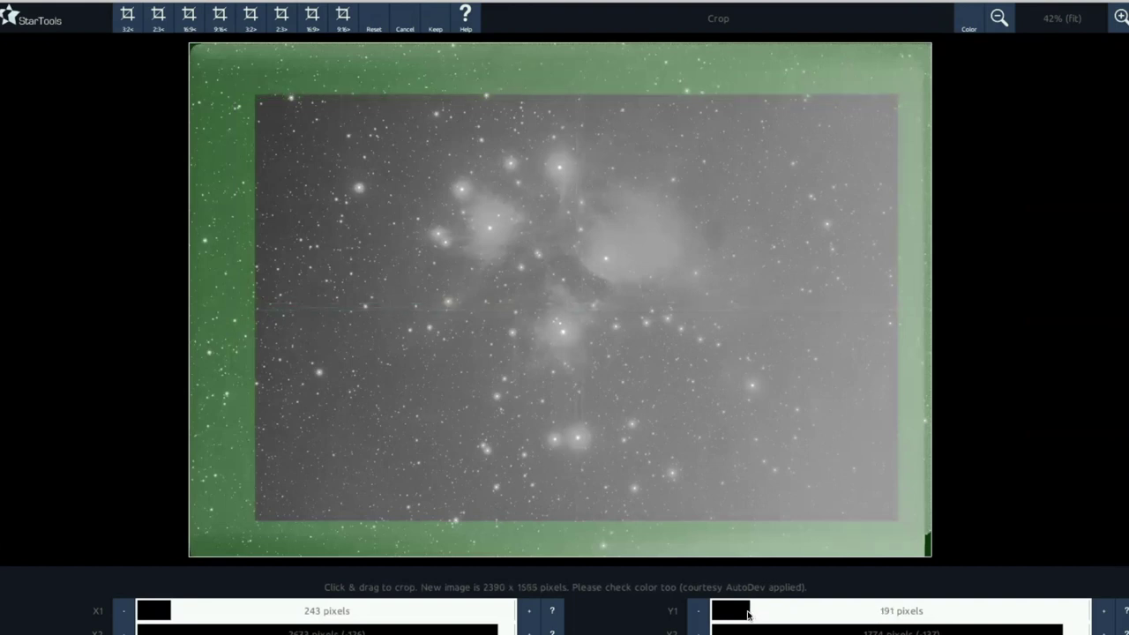
click(747, 614)
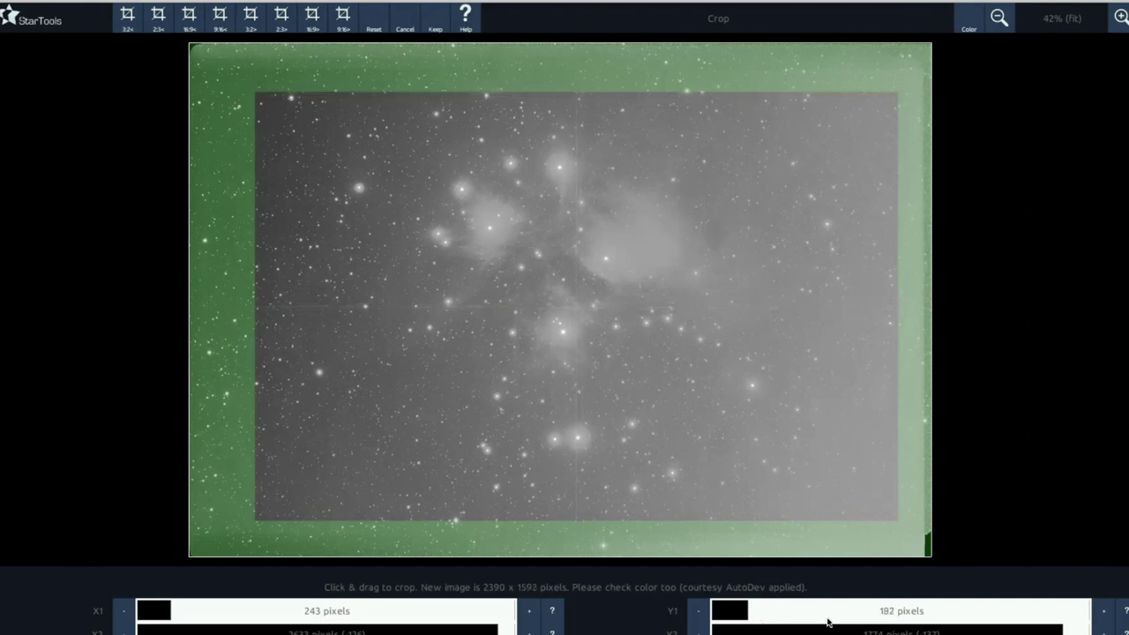
click(1063, 630)
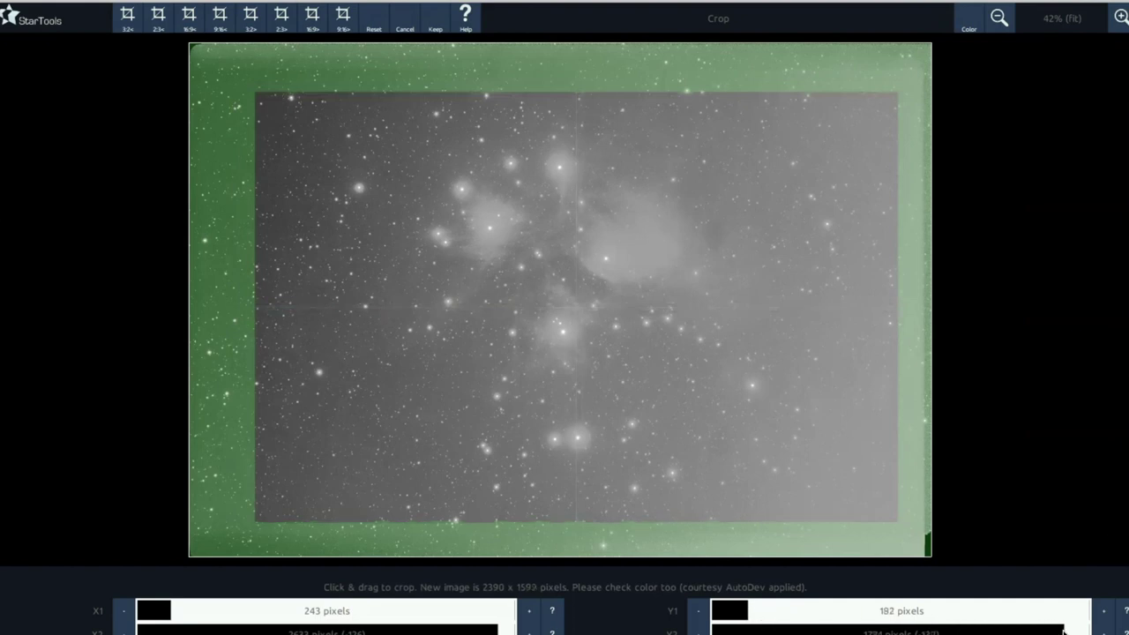
drag(1062, 632, 1062, 632)
click(433, 25)
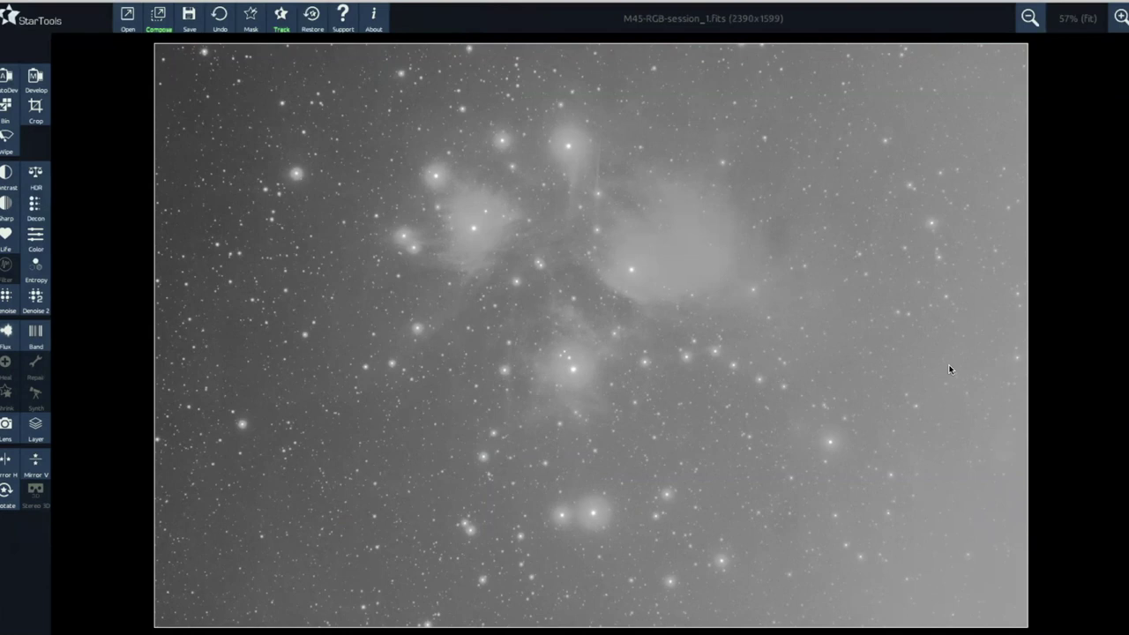
- Load the Wipe vignetting preset with the dark anomaly filter at 6 pixels
click(6, 144)
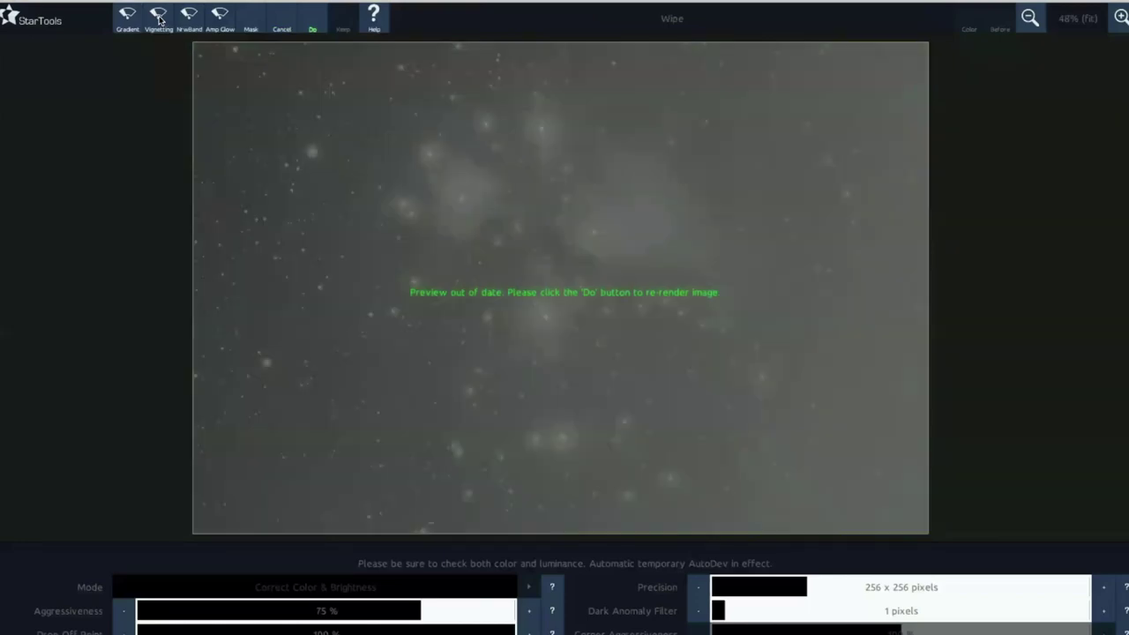
click(160, 20)
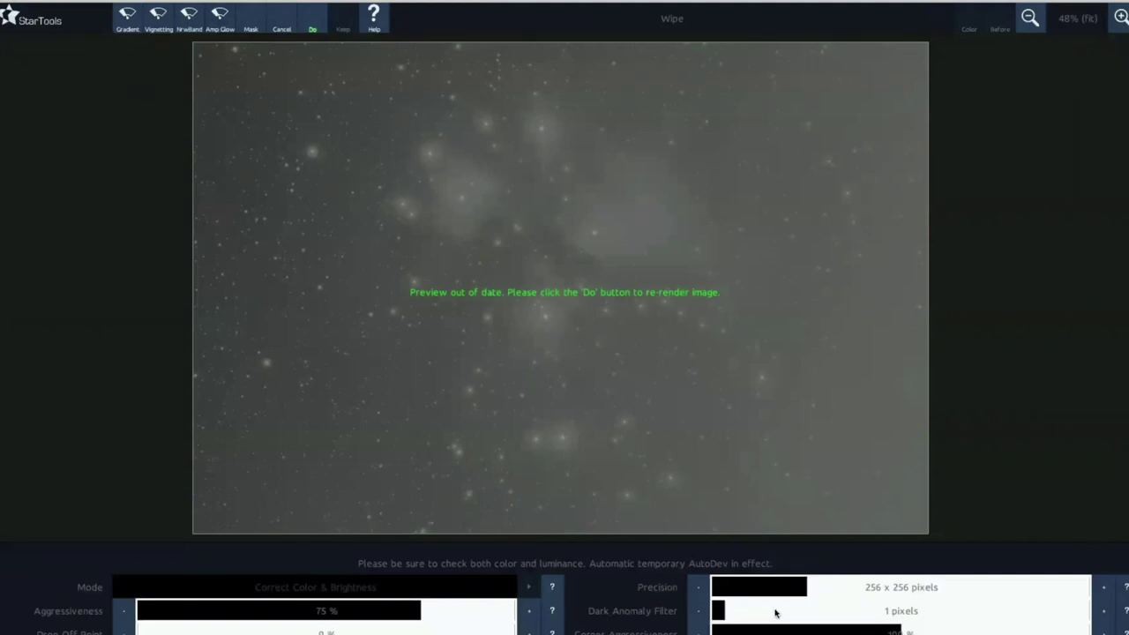
click(802, 611)
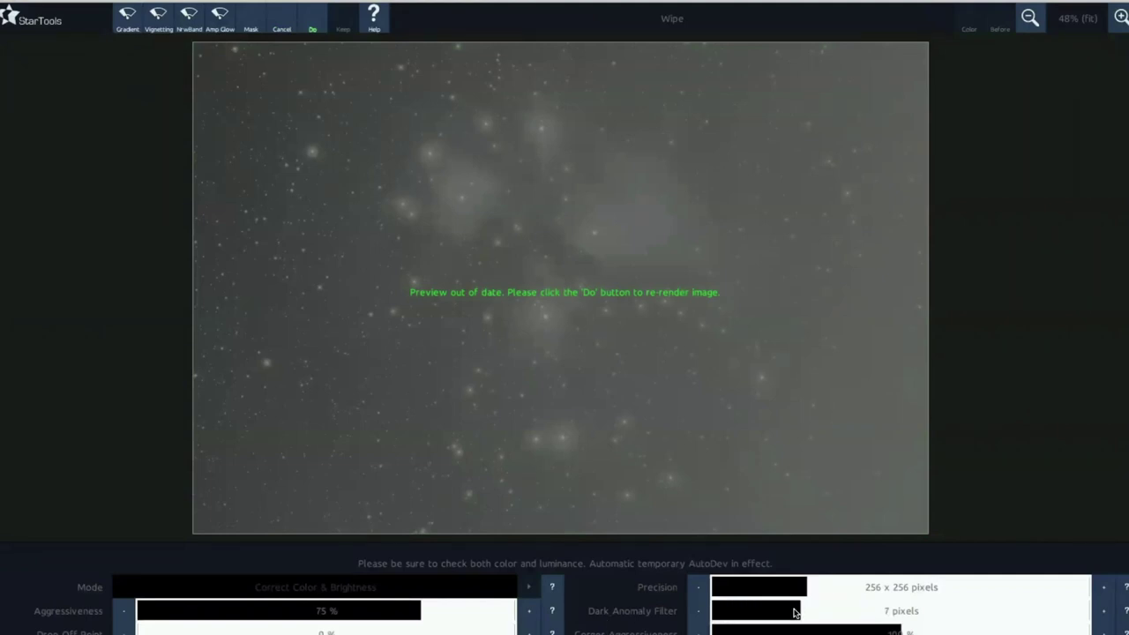
click(698, 610)
- Render and keep the Wipe gradient removal, then start Develop
click(311, 27)
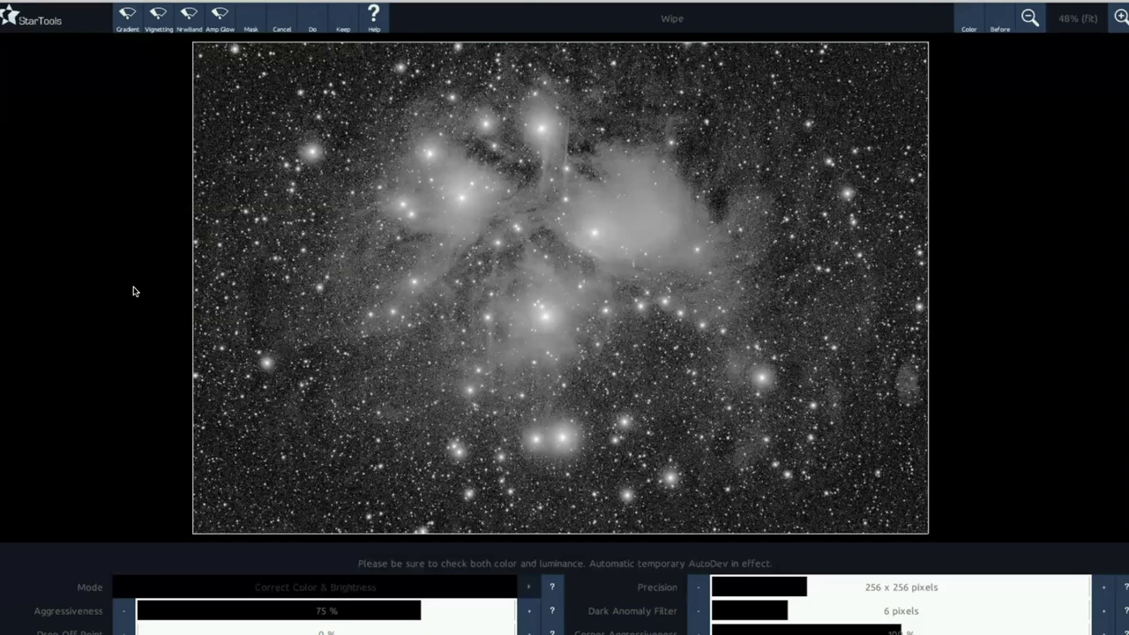
click(345, 26)
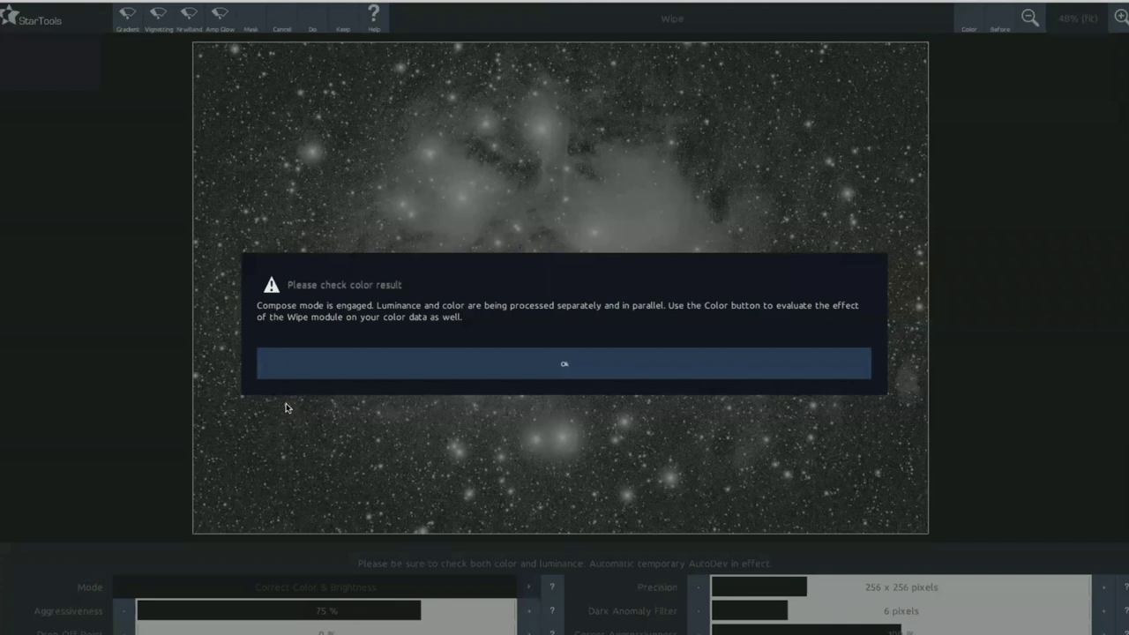
click(391, 357)
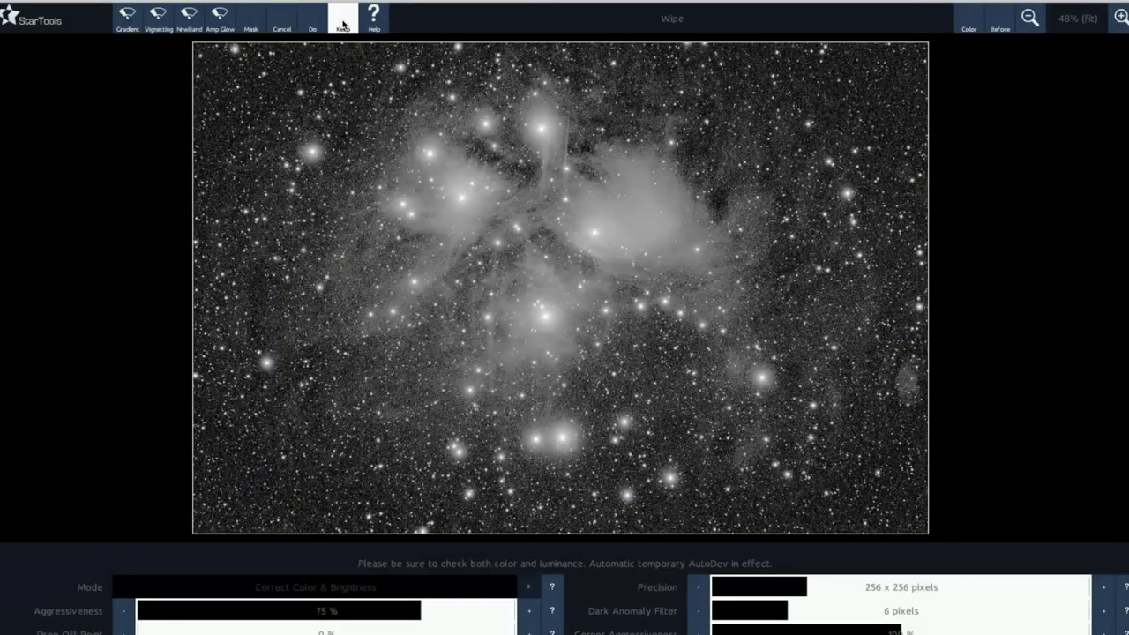
click(342, 24)
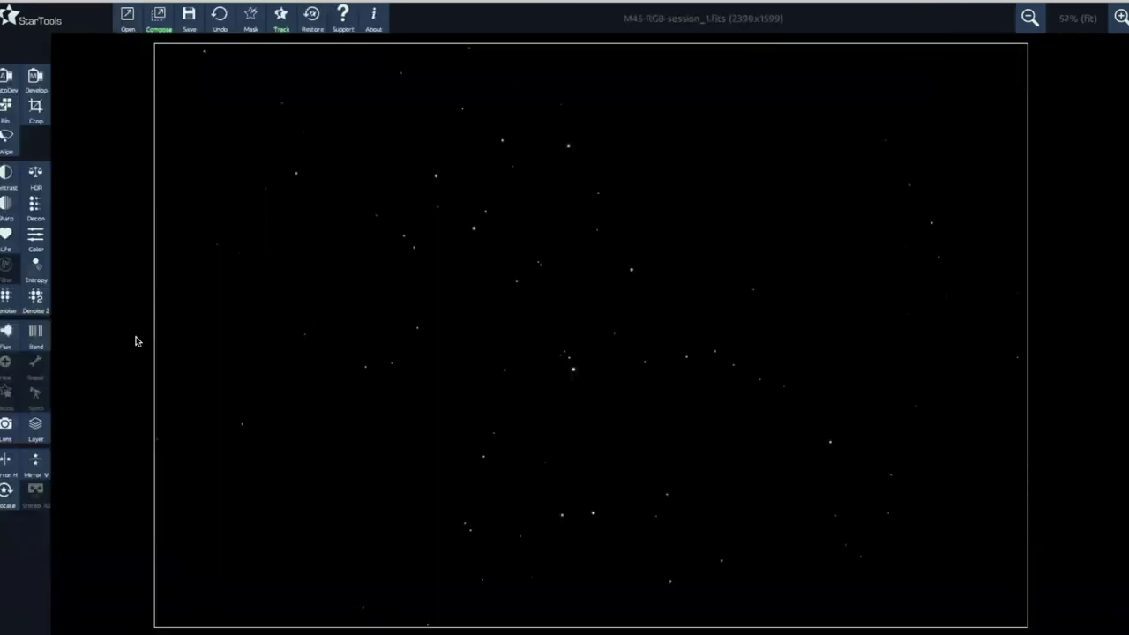
click(38, 81)
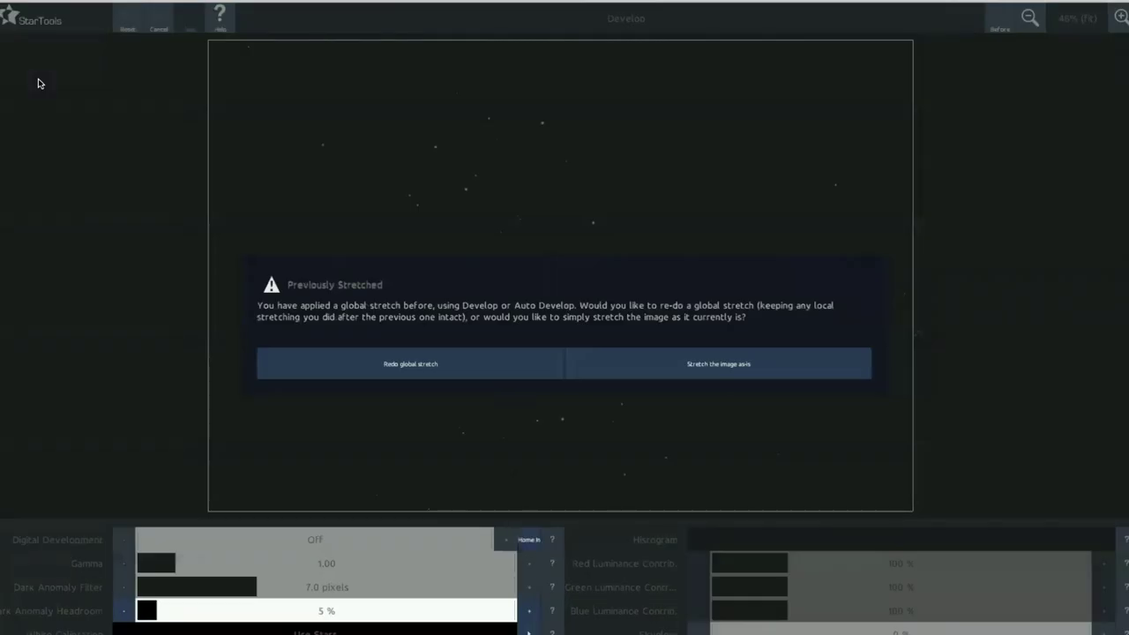
- Redo the global stretch and enable Digital Development at 97.47%
click(377, 369)
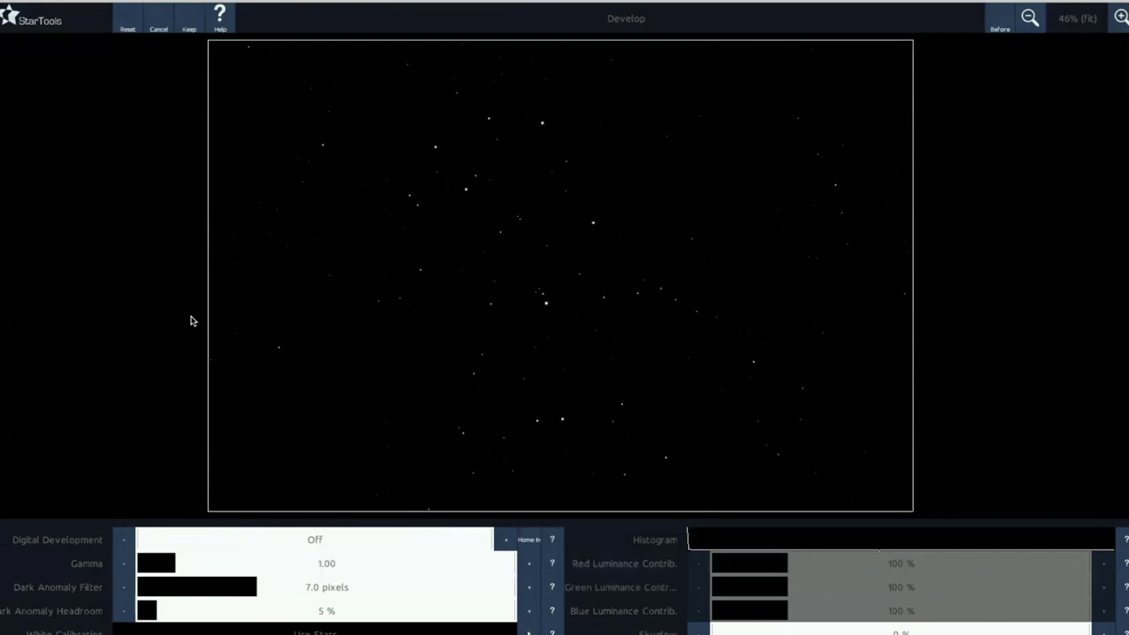
click(482, 539)
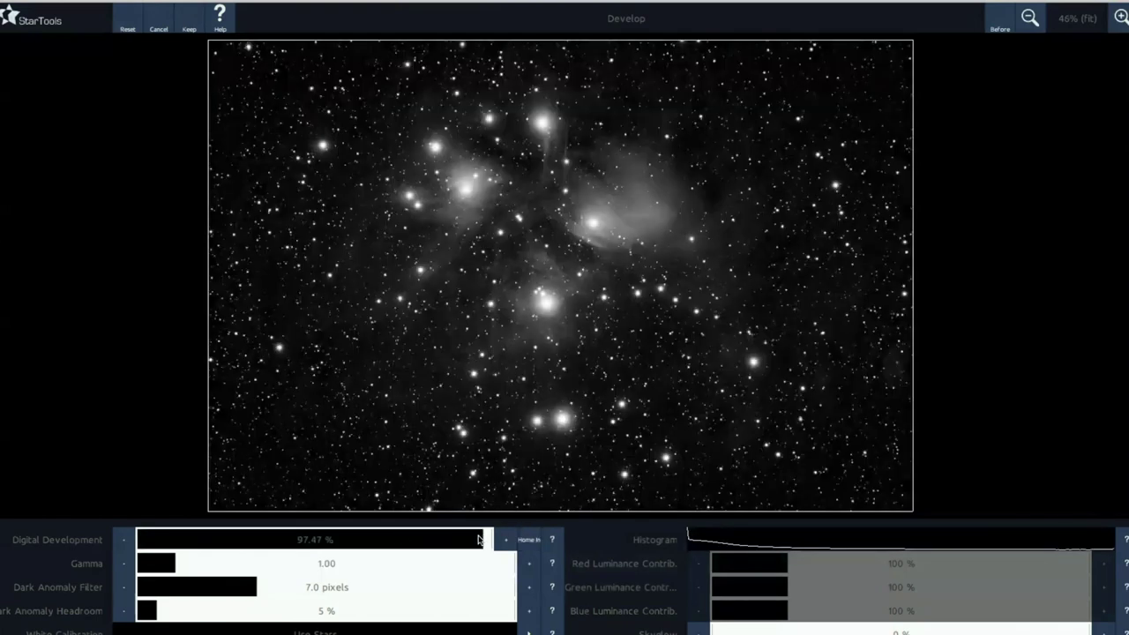
- Fine-tune Digital Development to 97.47% and keep the Develop stretch
click(341, 541)
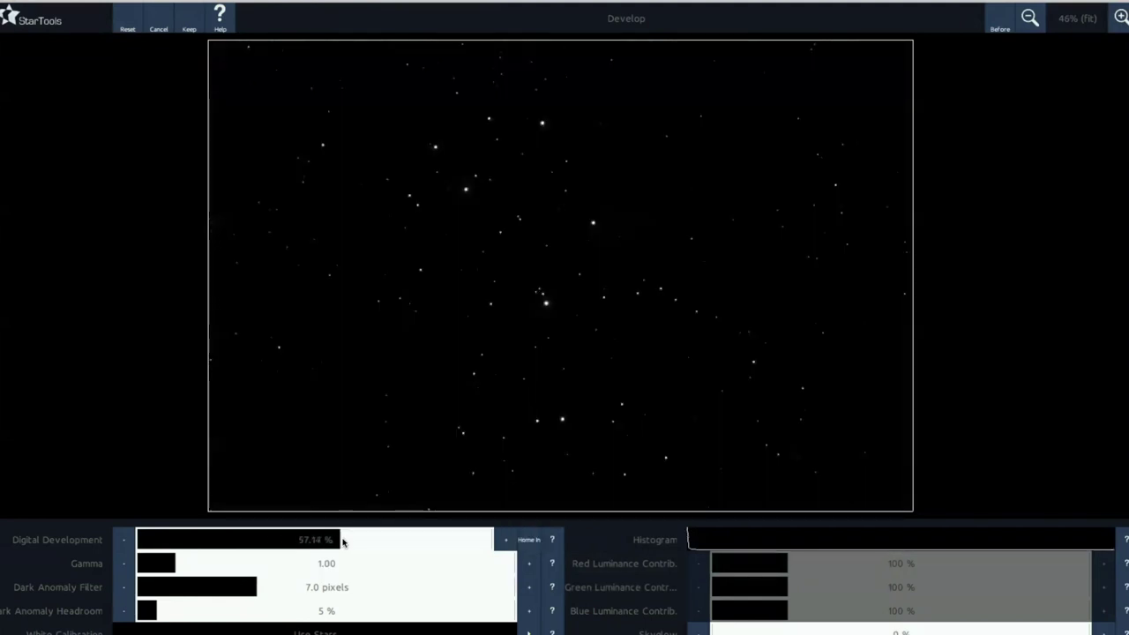
click(490, 542)
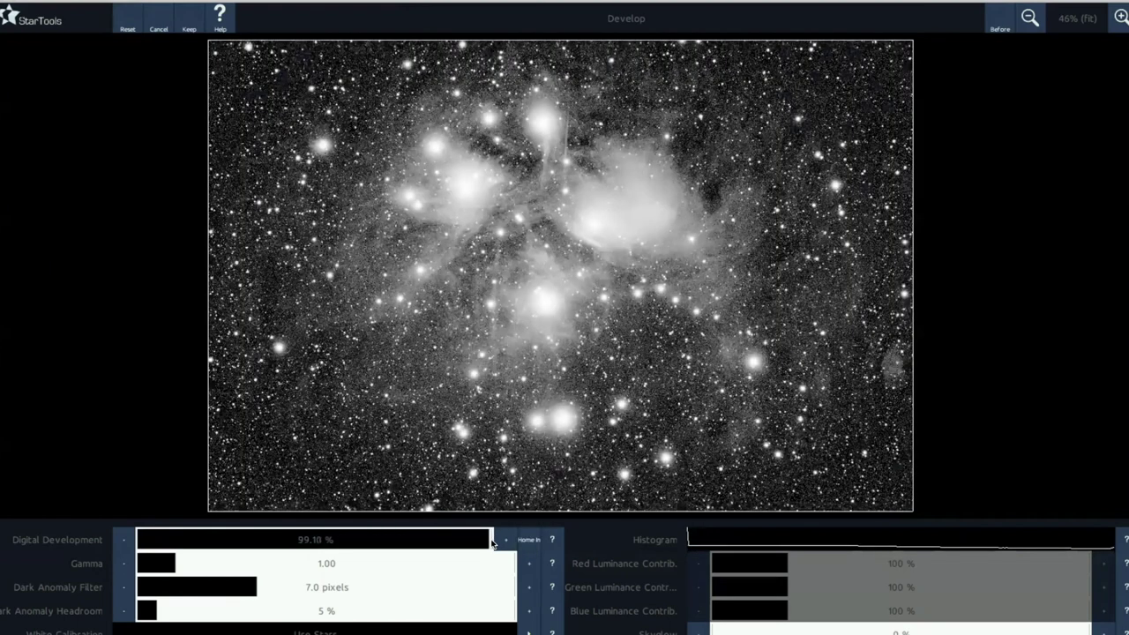
click(492, 541)
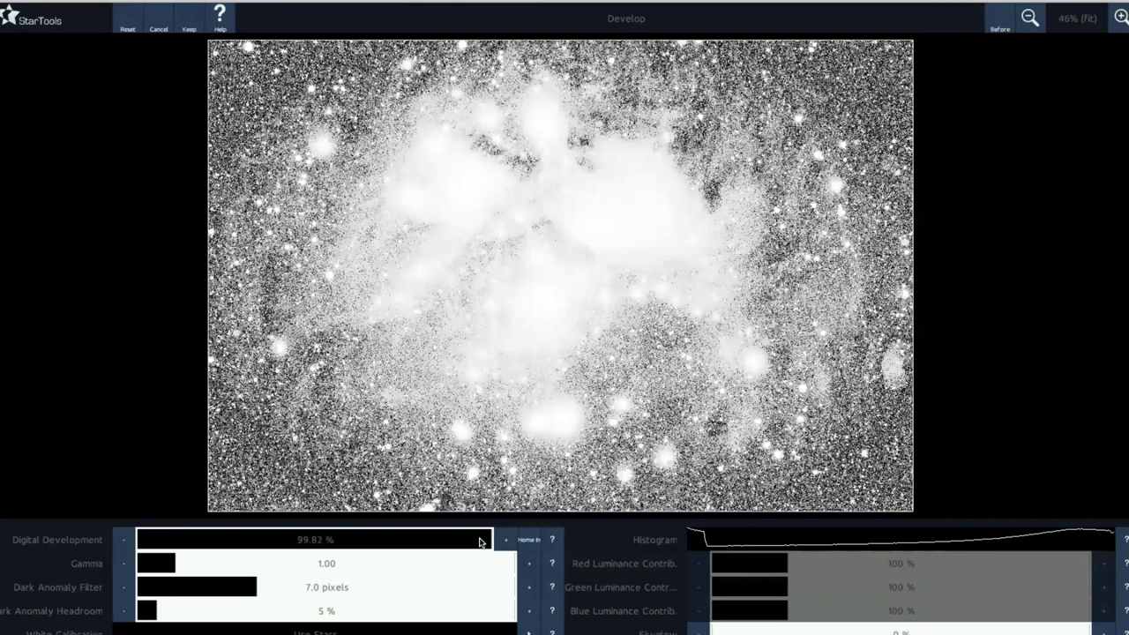
click(480, 541)
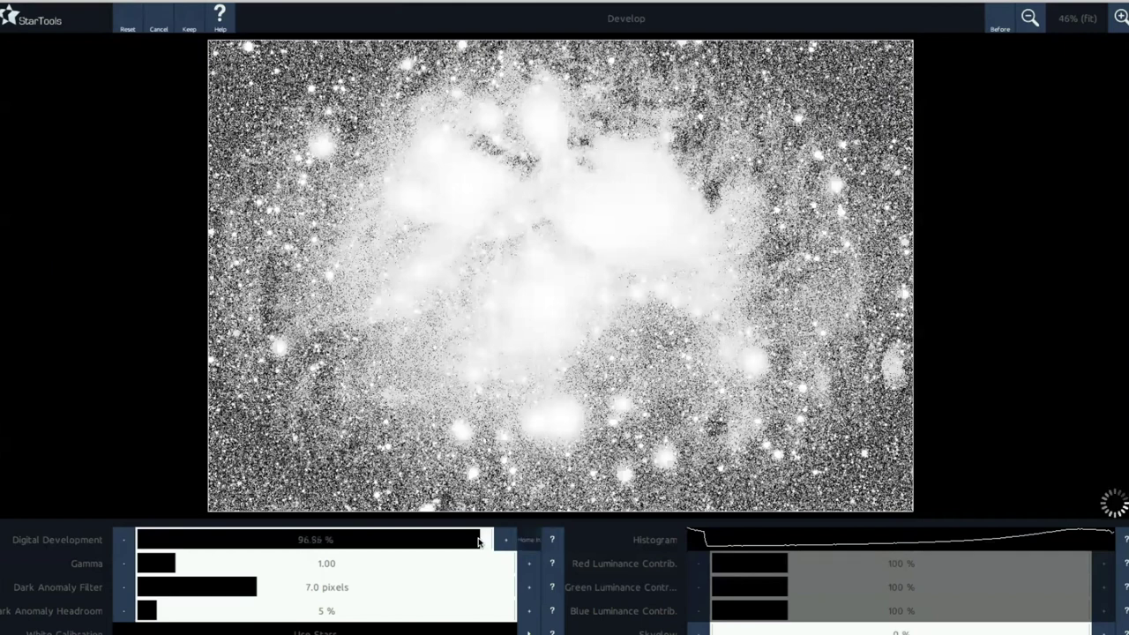
click(483, 542)
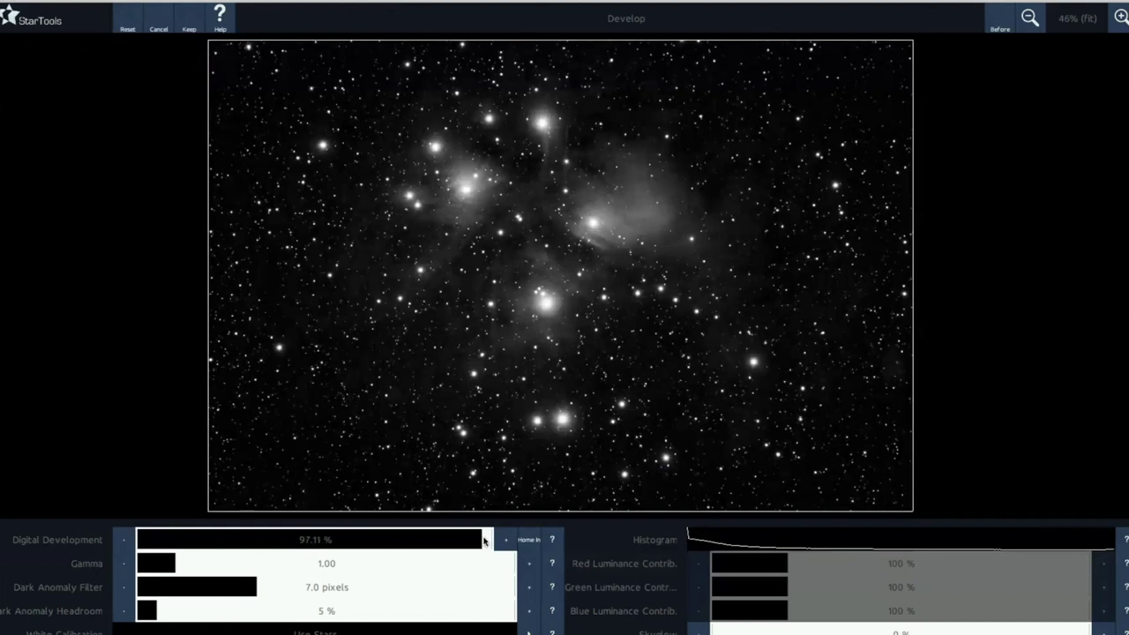
click(483, 540)
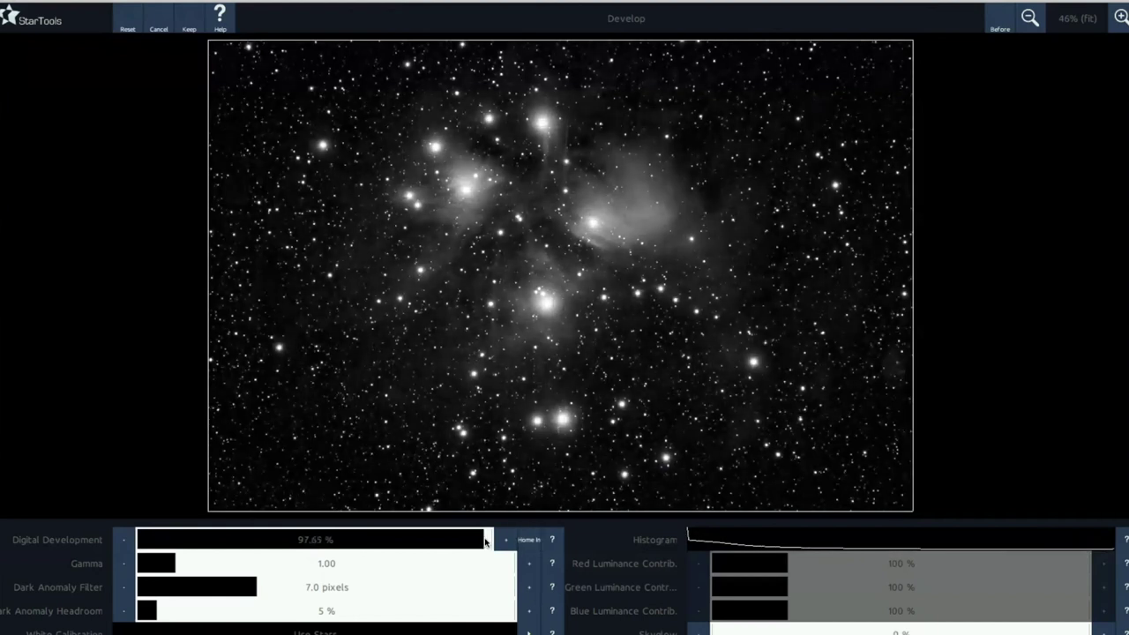
click(484, 541)
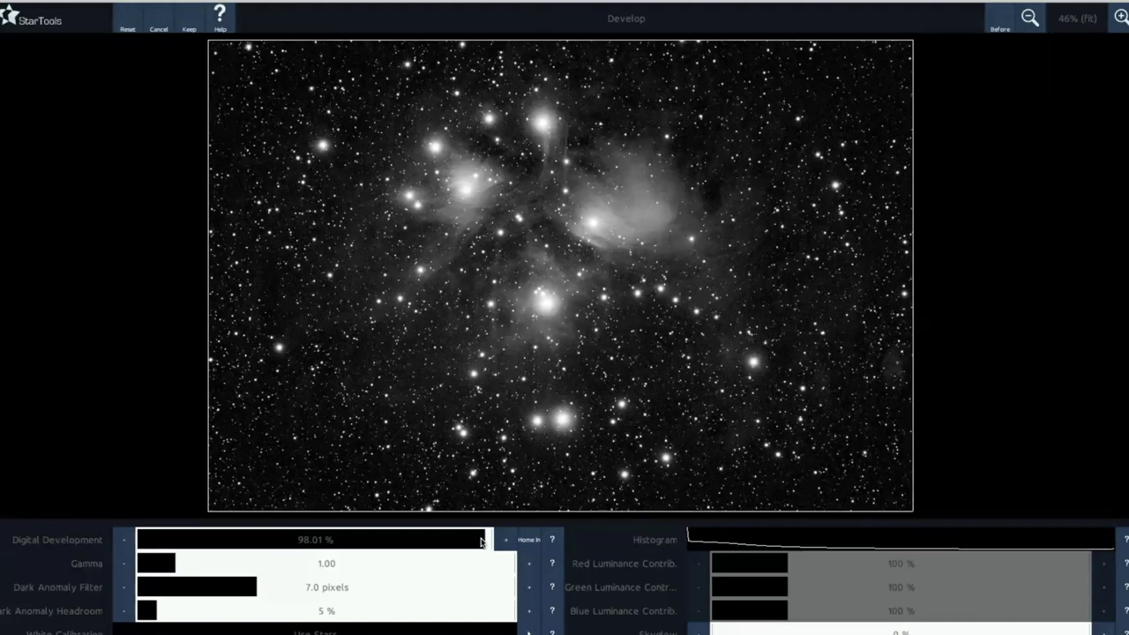
click(483, 541)
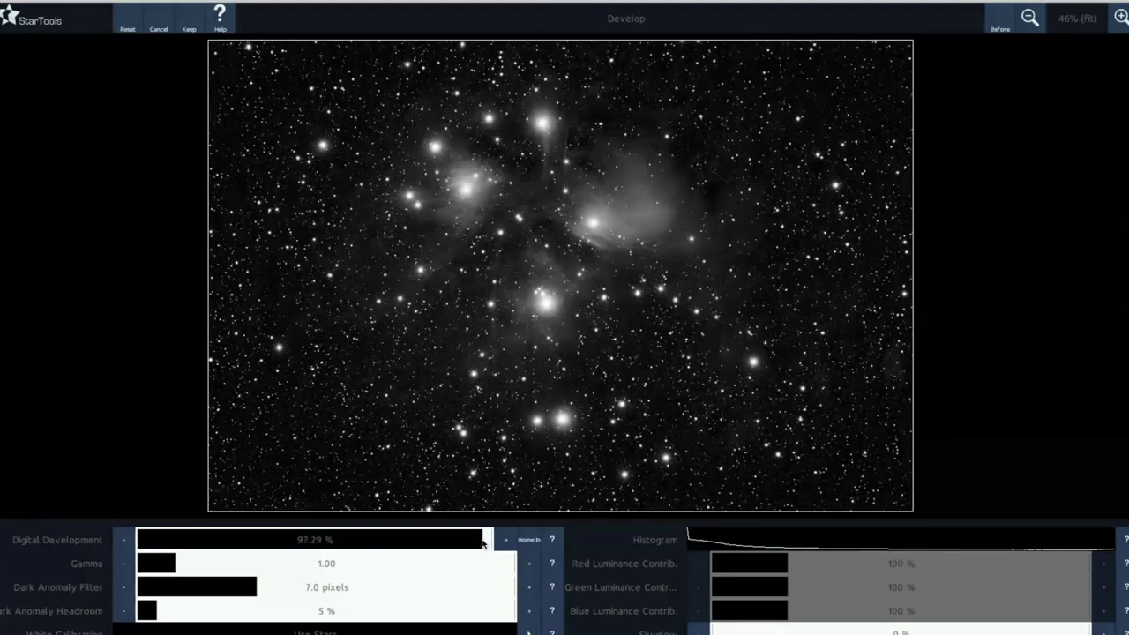
click(483, 541)
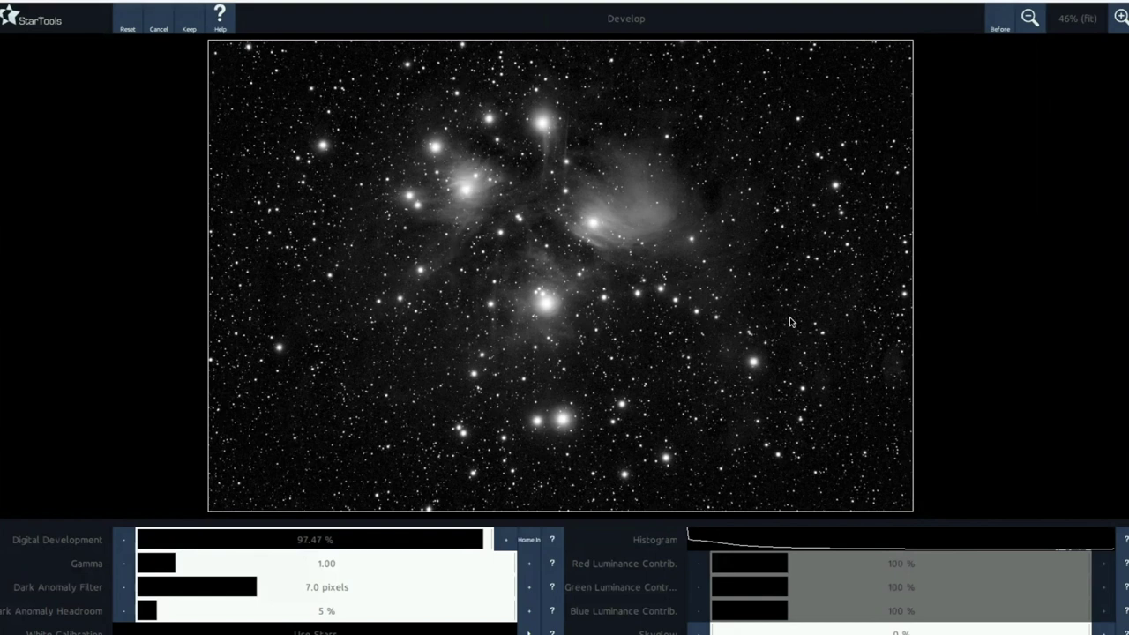
click(186, 26)
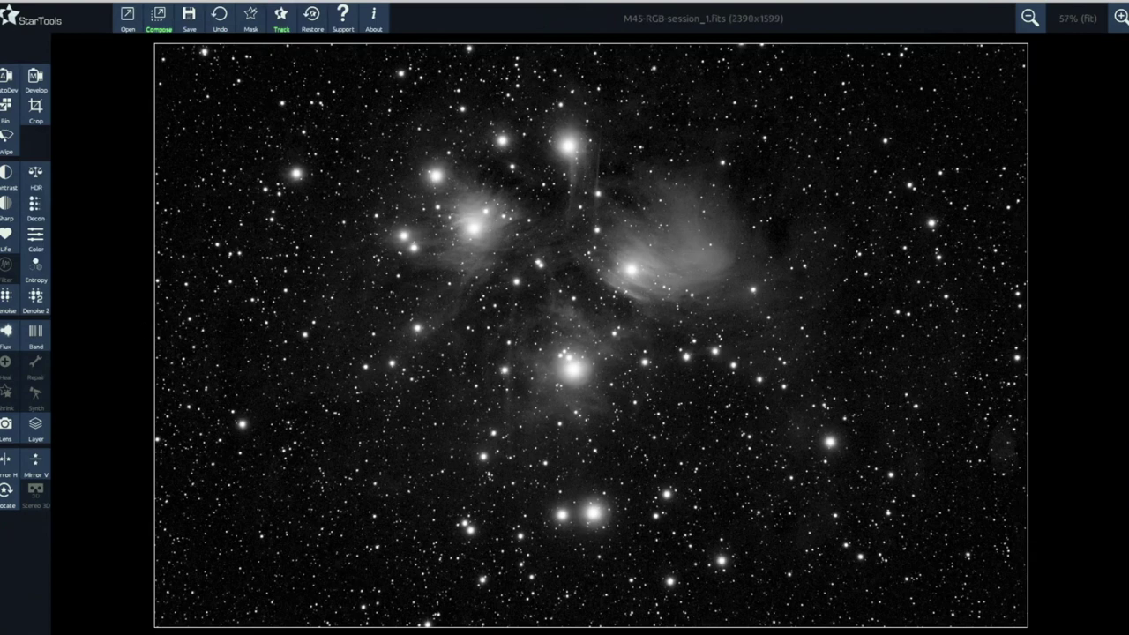
- Apply HDR's Reveal DSO Core preset with a 2000-pixel detail size range and raised strength
click(37, 181)
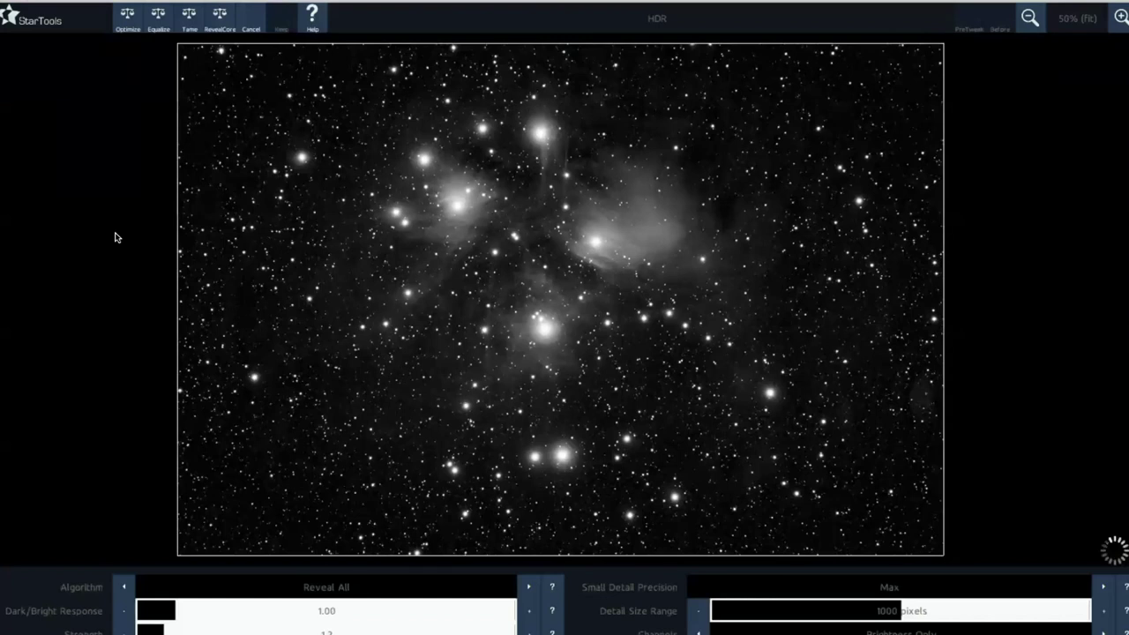
click(221, 22)
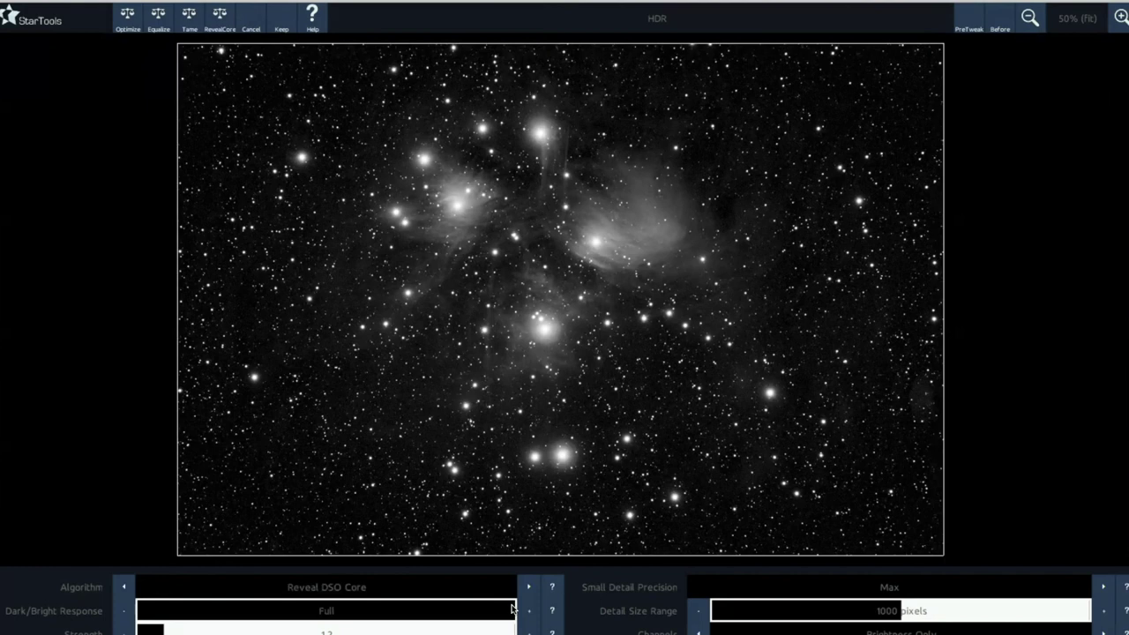
click(1091, 612)
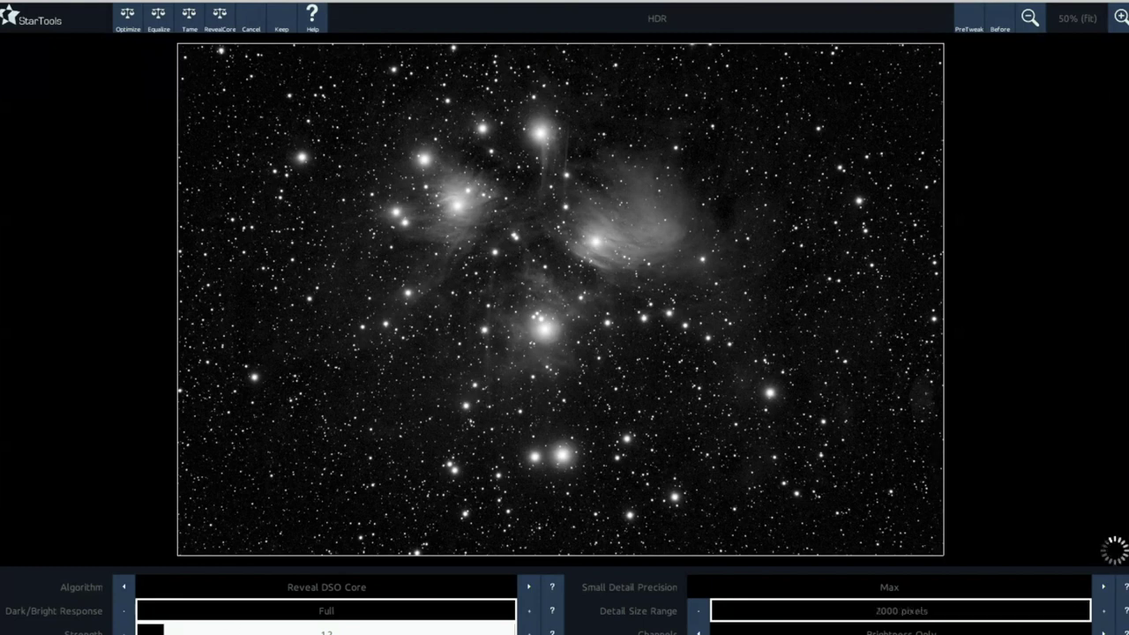
click(252, 632)
- Raise the HDR strength further and keep the Reveal DSO Core result
click(268, 632)
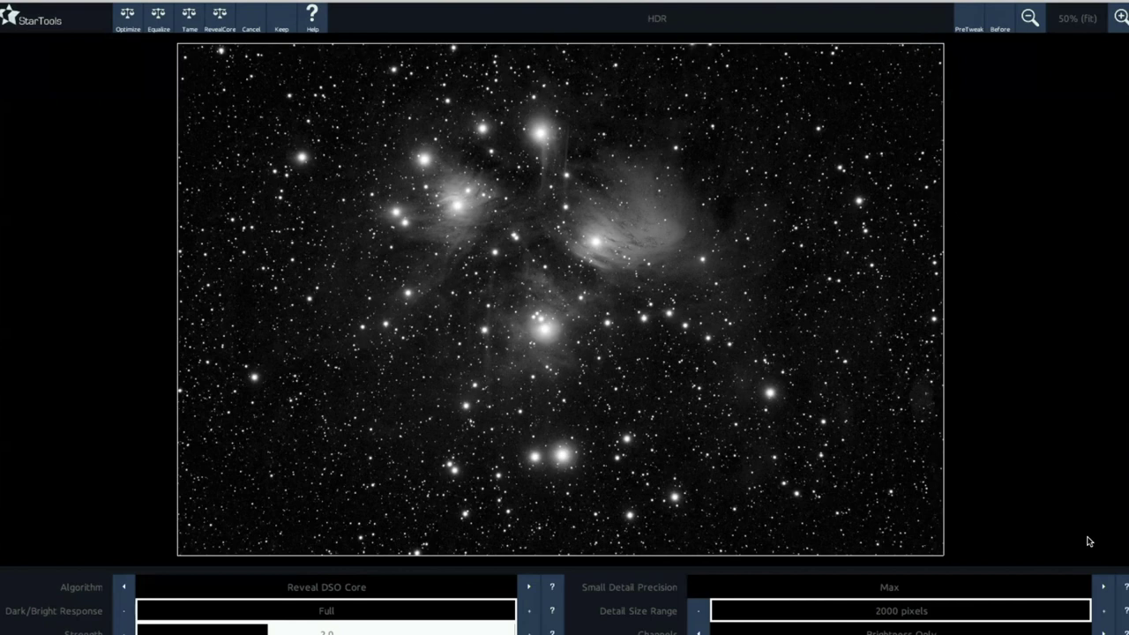
click(283, 24)
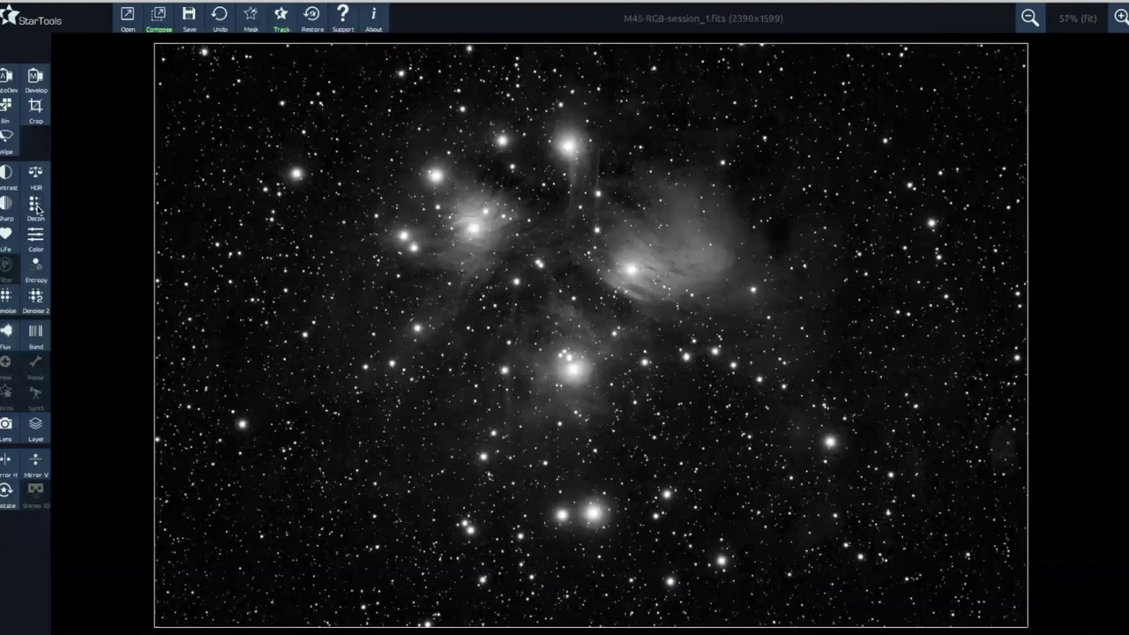
- Open Deconvolution with an auto-generated star mask
click(38, 210)
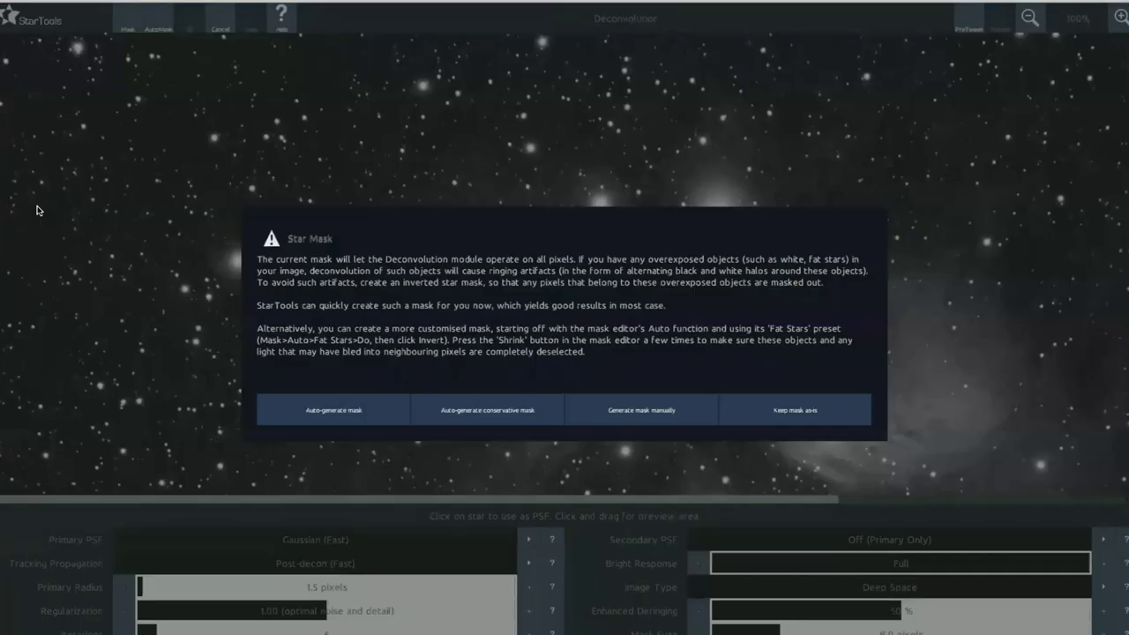
click(324, 414)
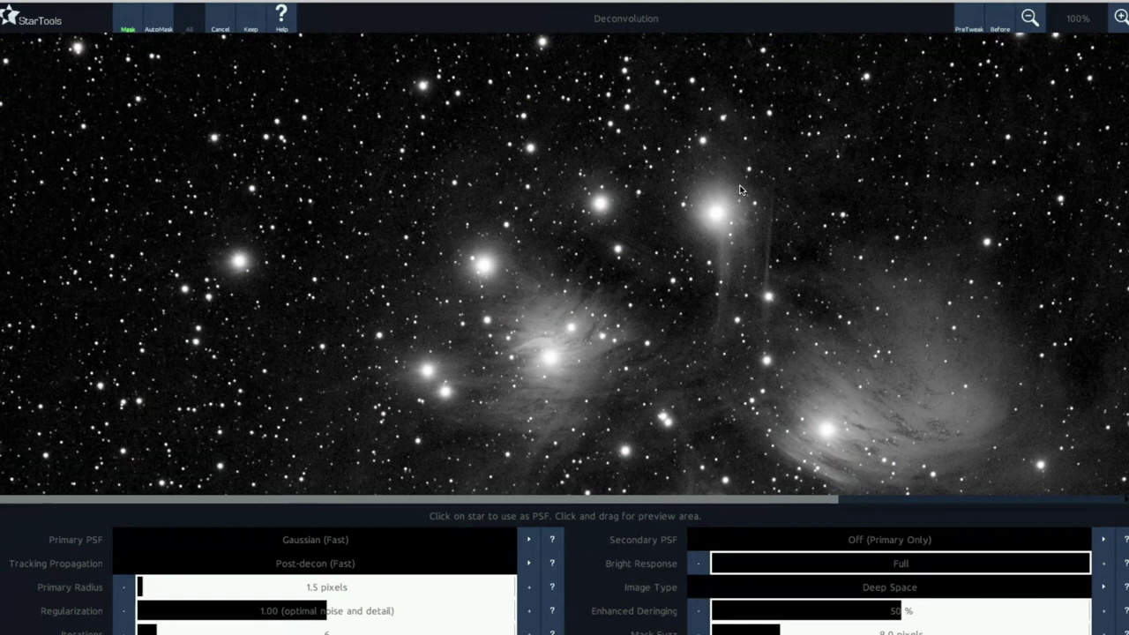
- Keep the deconvolution sharpening result and return to the main workspace
click(251, 28)
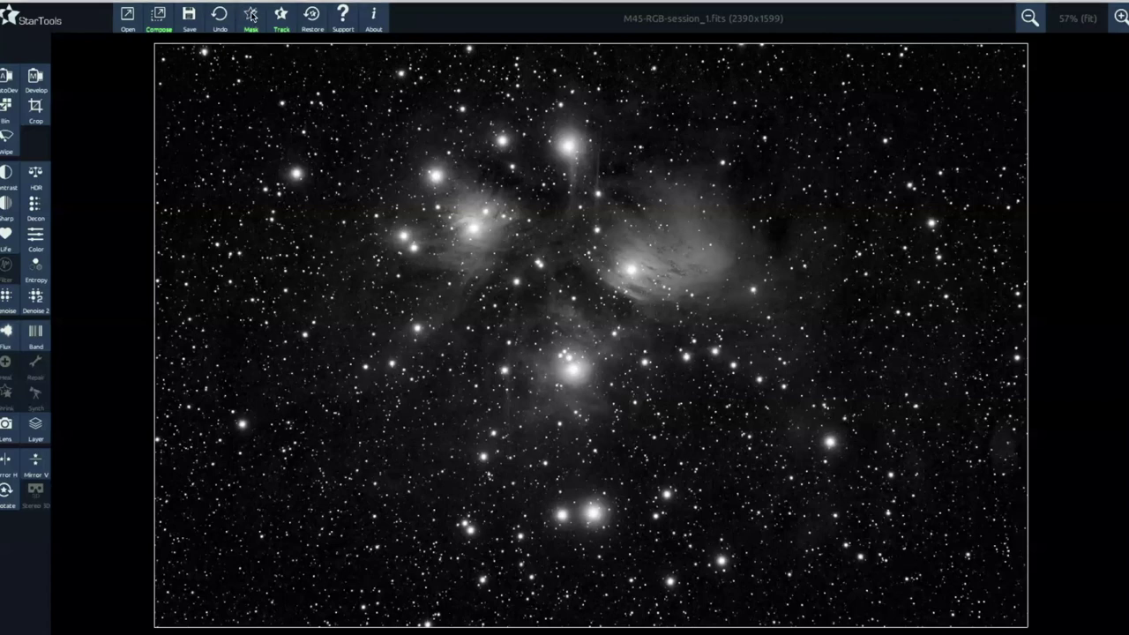
- Clear the mask, auto-generate a new star mask, and keep it
click(251, 14)
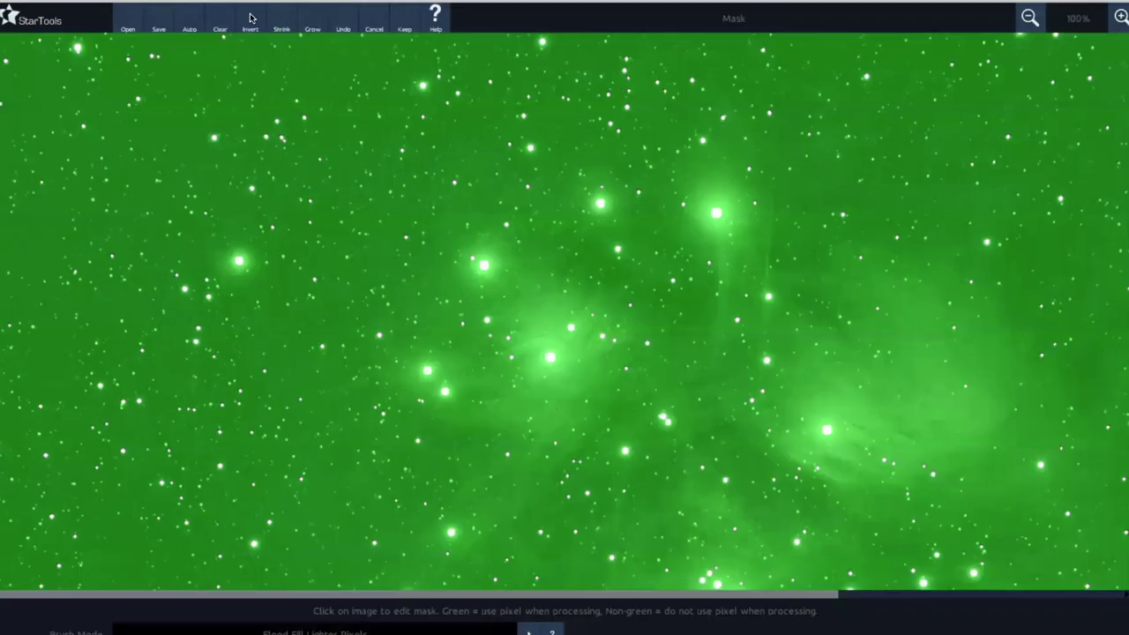
click(221, 28)
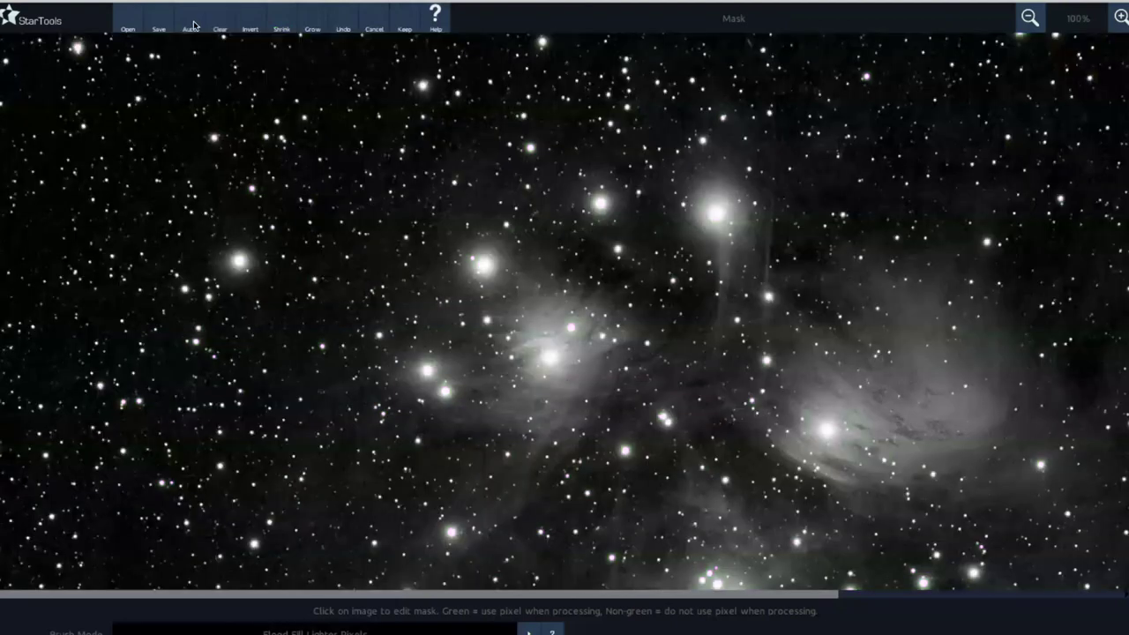
click(192, 24)
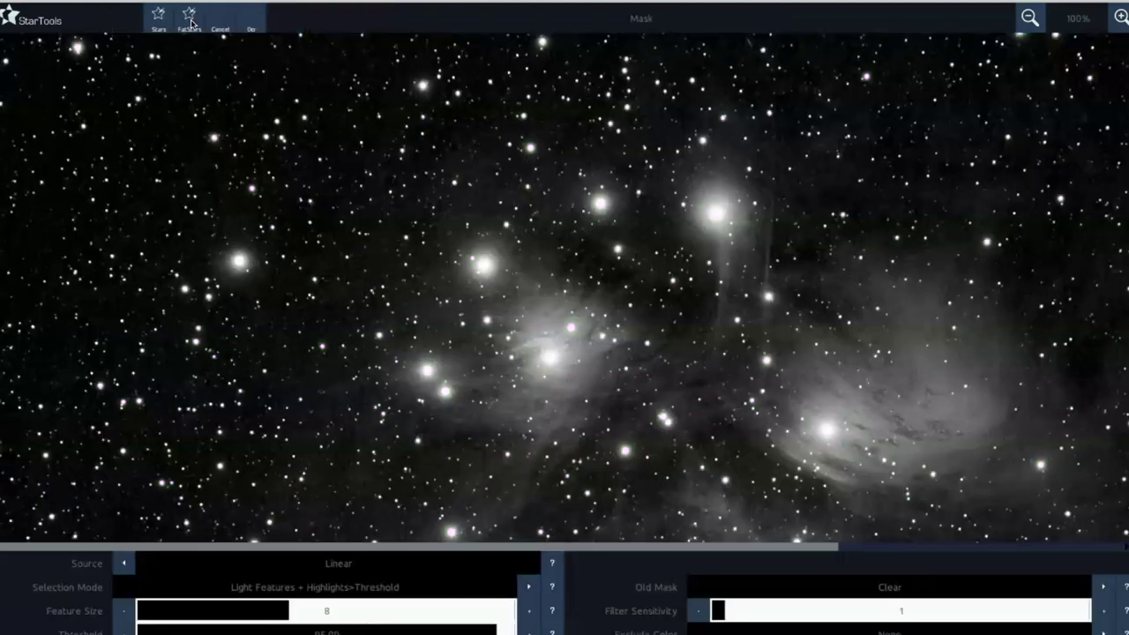
click(253, 20)
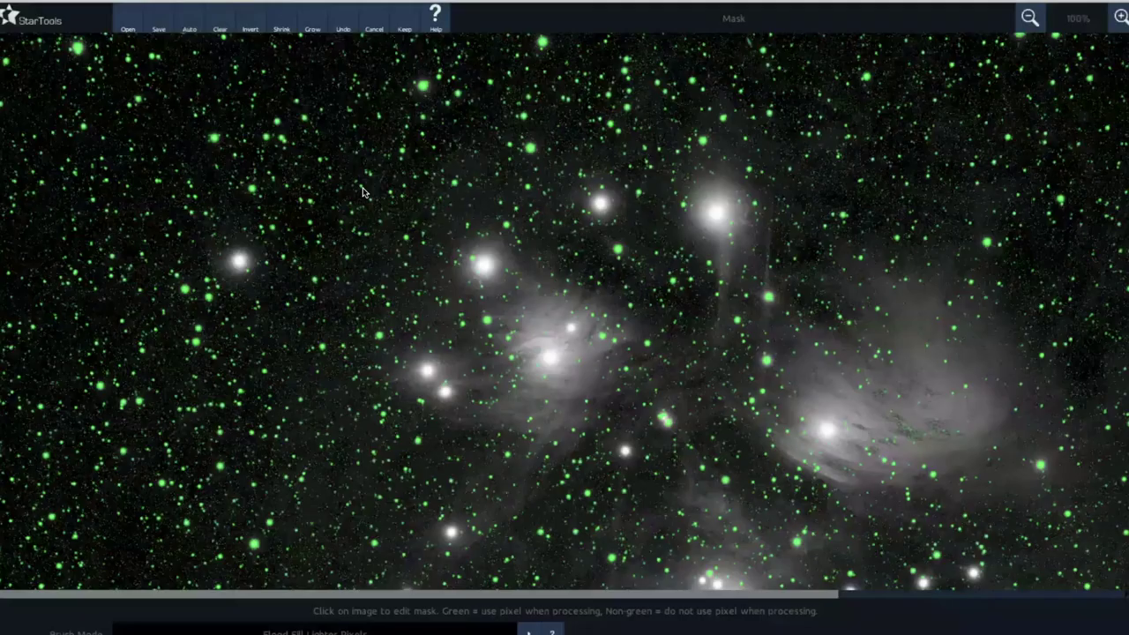
click(404, 25)
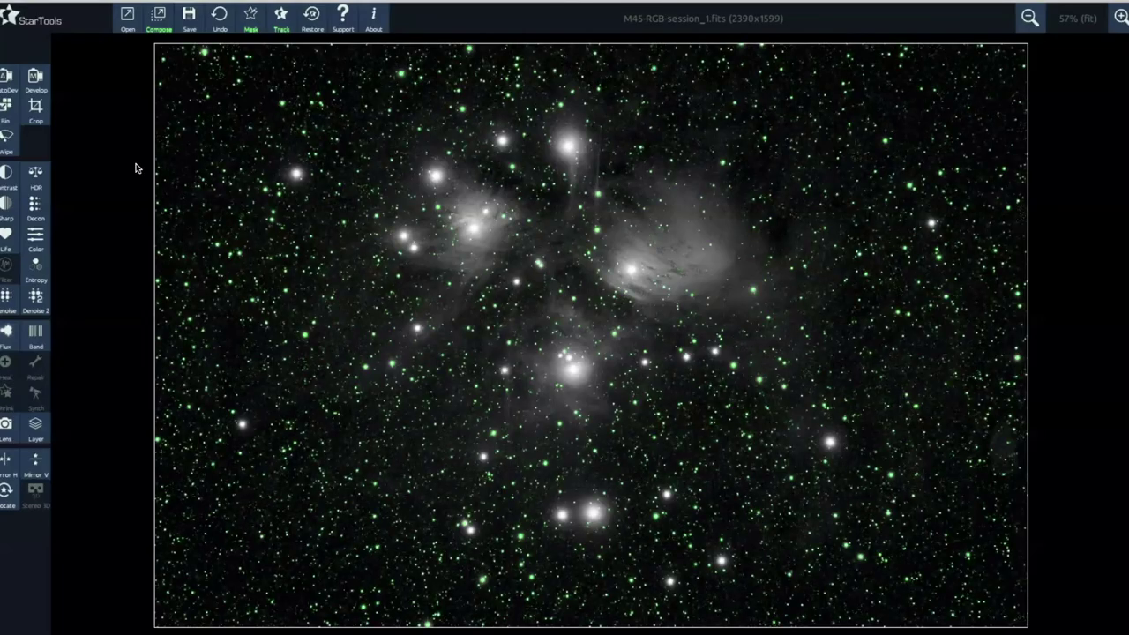
click(35, 238)
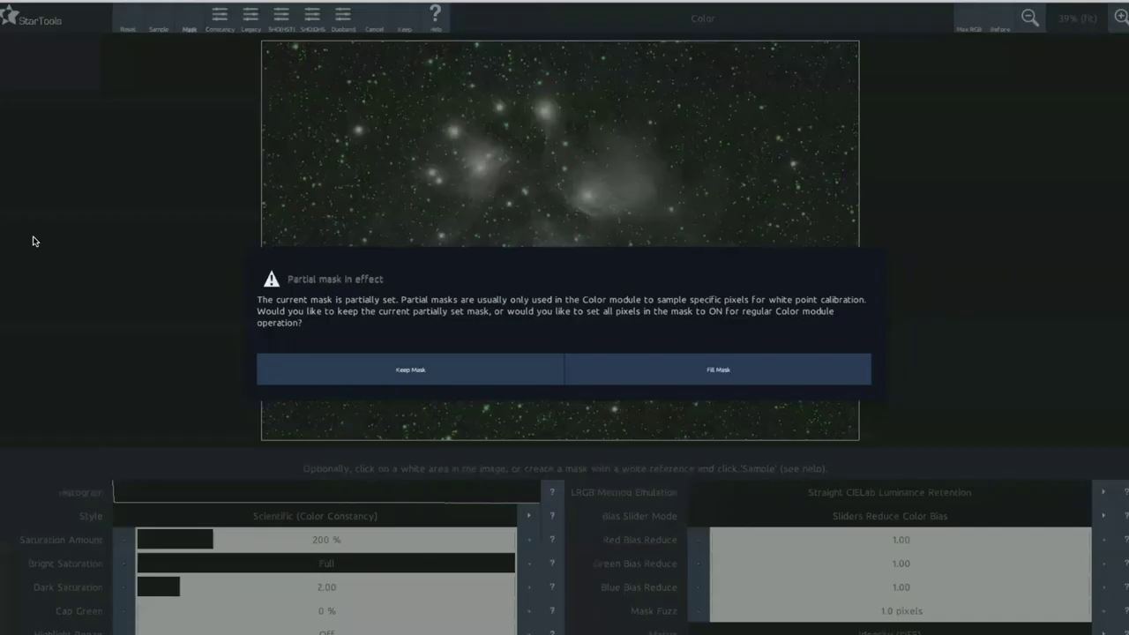
- Keep the partial star mask and sample the stars, giving Green Bias Reduce 1.43 and Blue 1.14
click(407, 368)
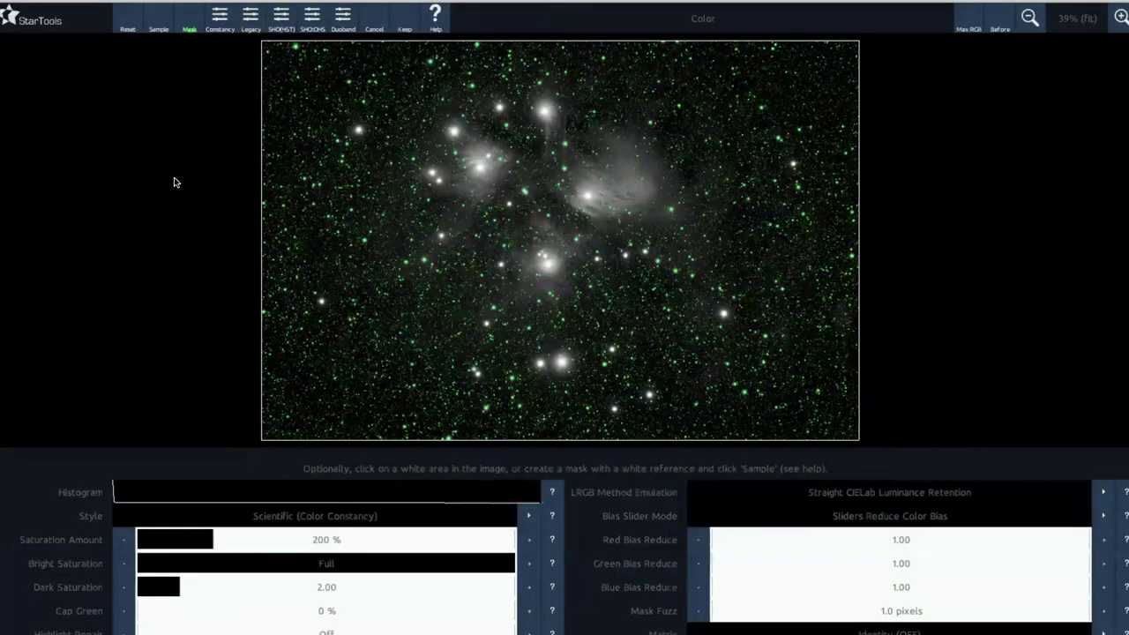
click(159, 22)
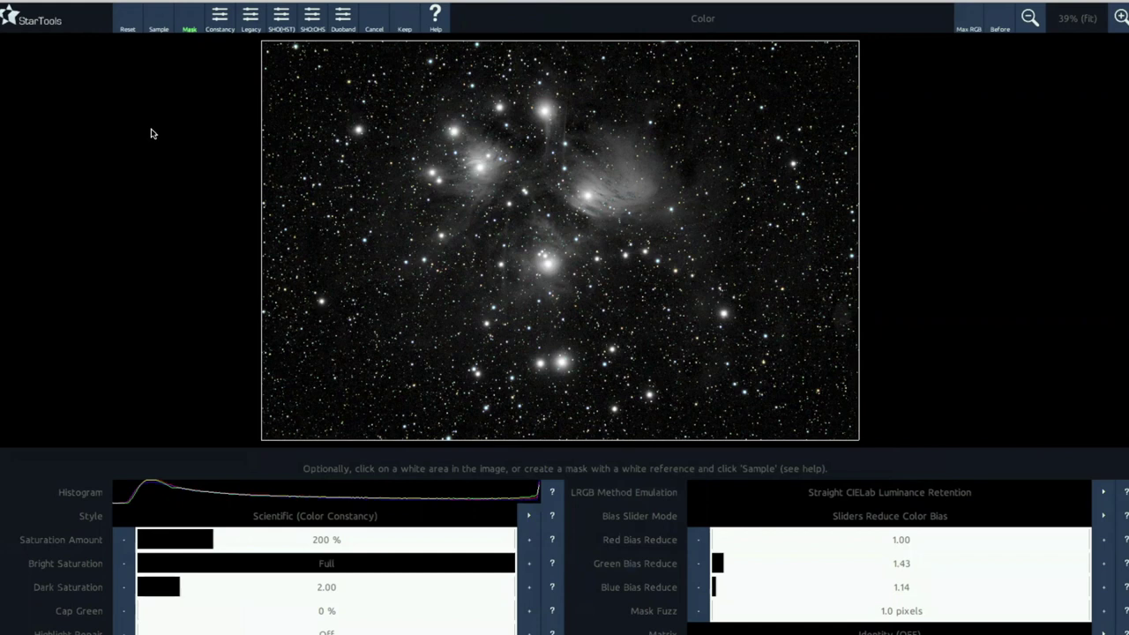
click(195, 23)
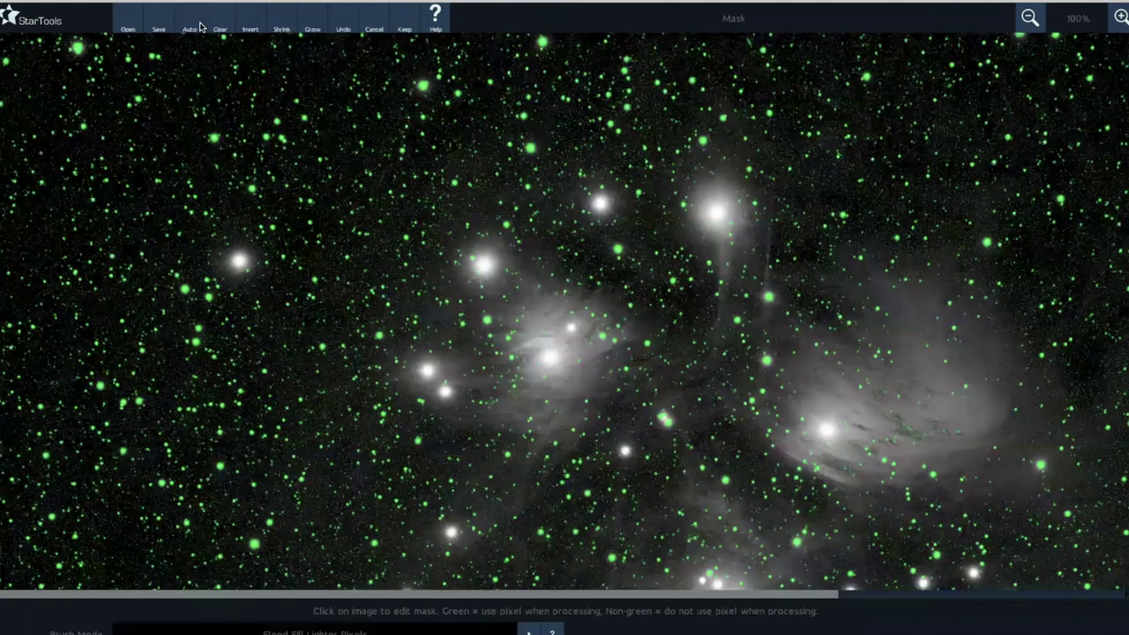
- Invert the mask to cover the background, then keep the colour calibration
click(255, 20)
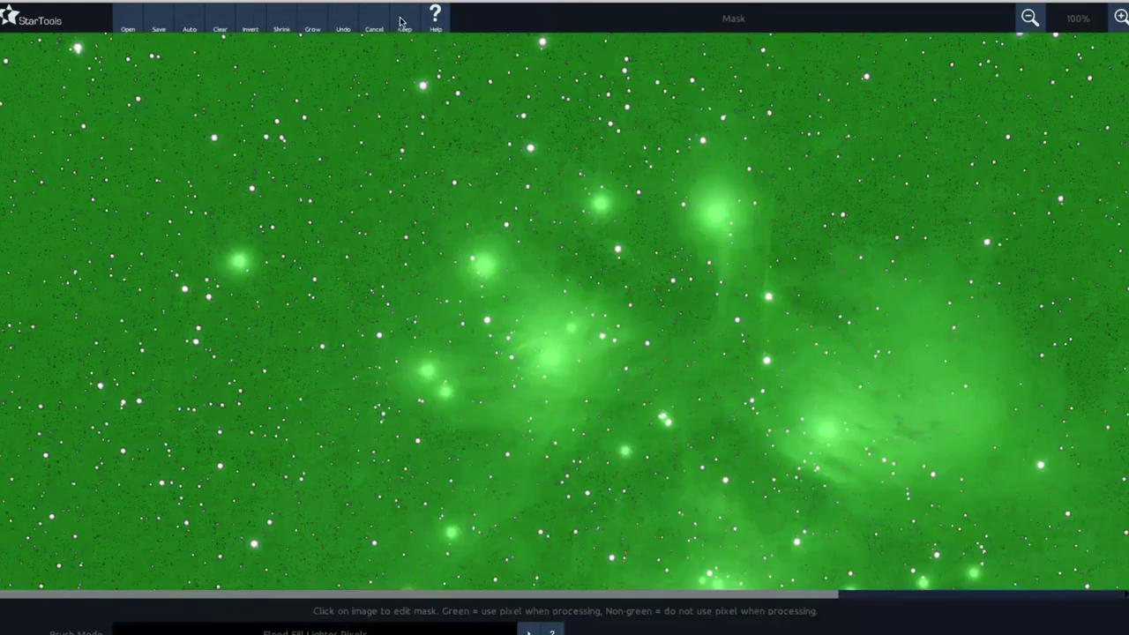
click(404, 23)
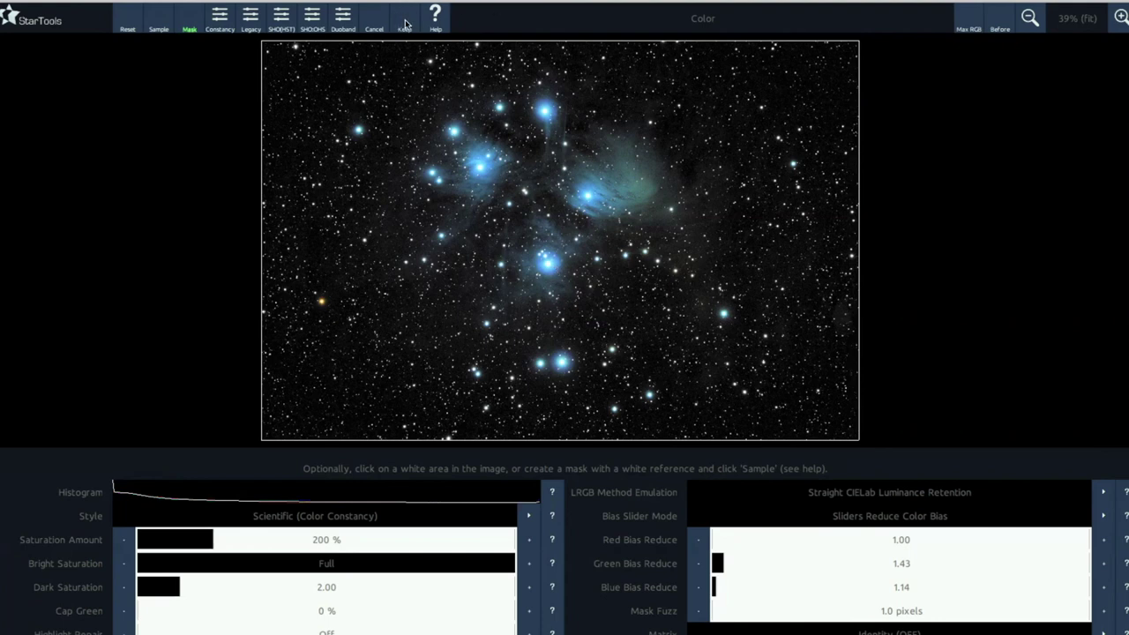
click(404, 24)
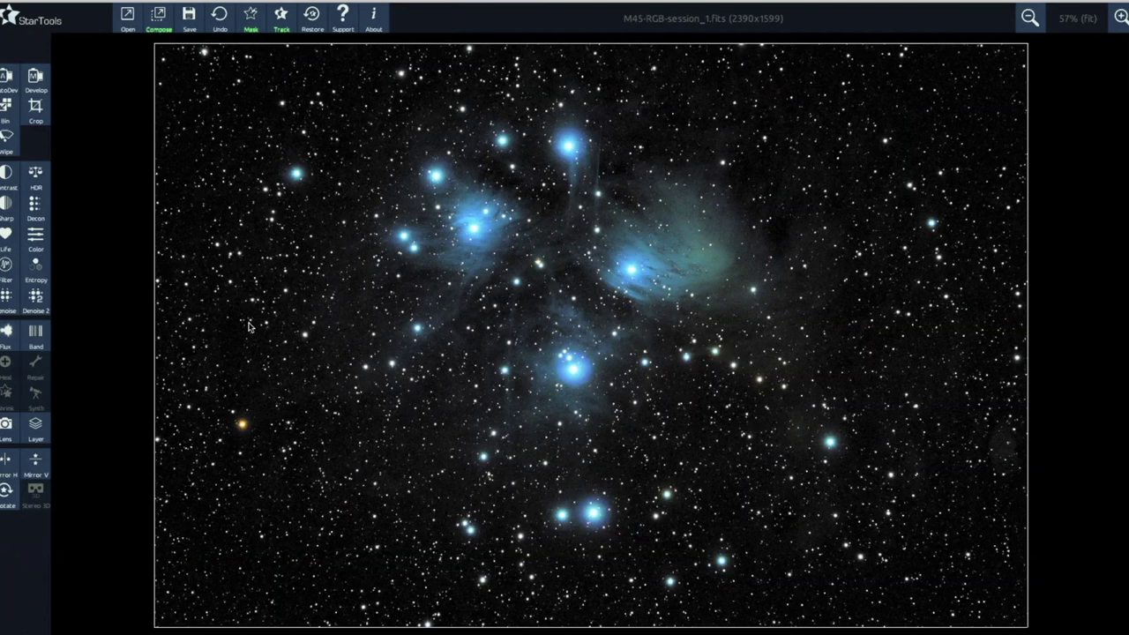
- End tracking and choose full Grain removal for noise reduction
click(282, 19)
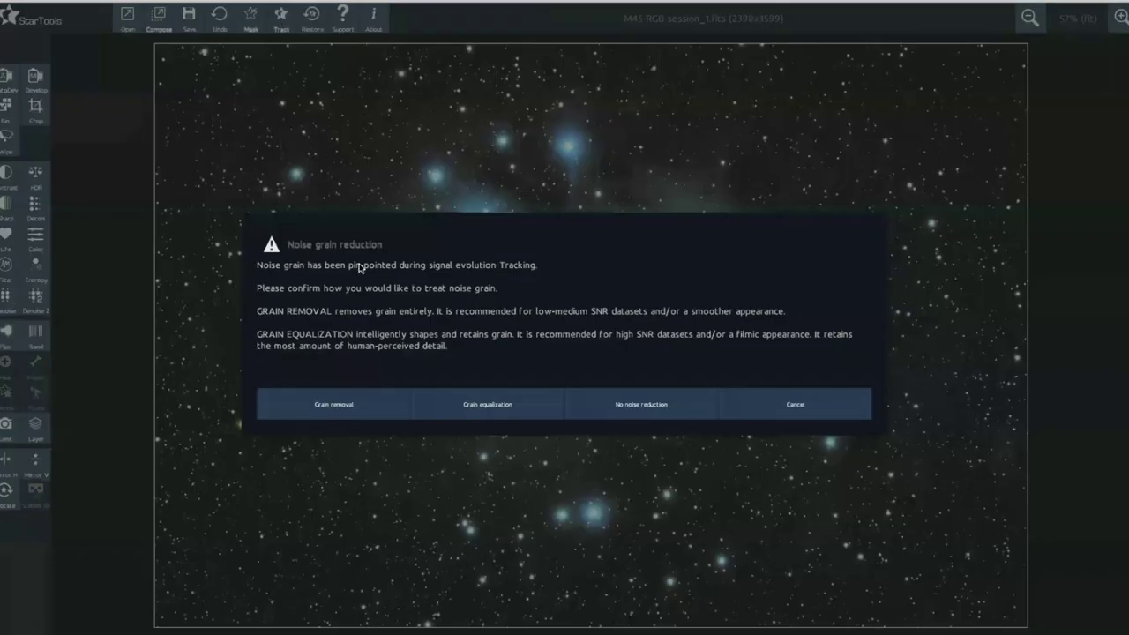
click(301, 408)
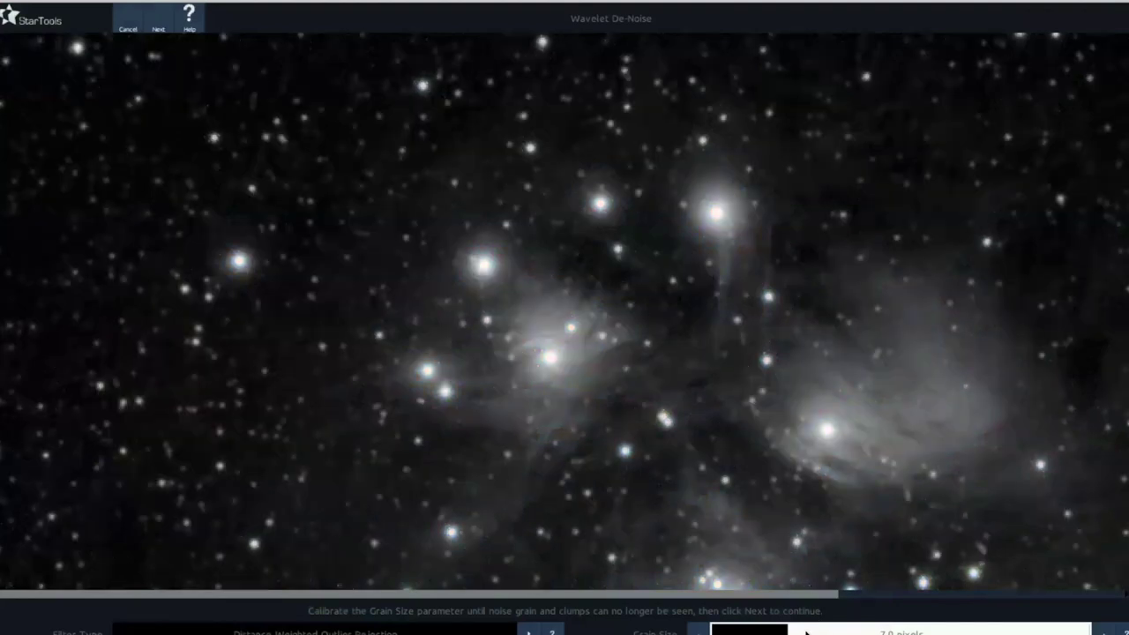
- Set the de-noise grain size to 8.4 pixels and apply a full mask over the whole image
drag(806, 632, 817, 633)
click(158, 21)
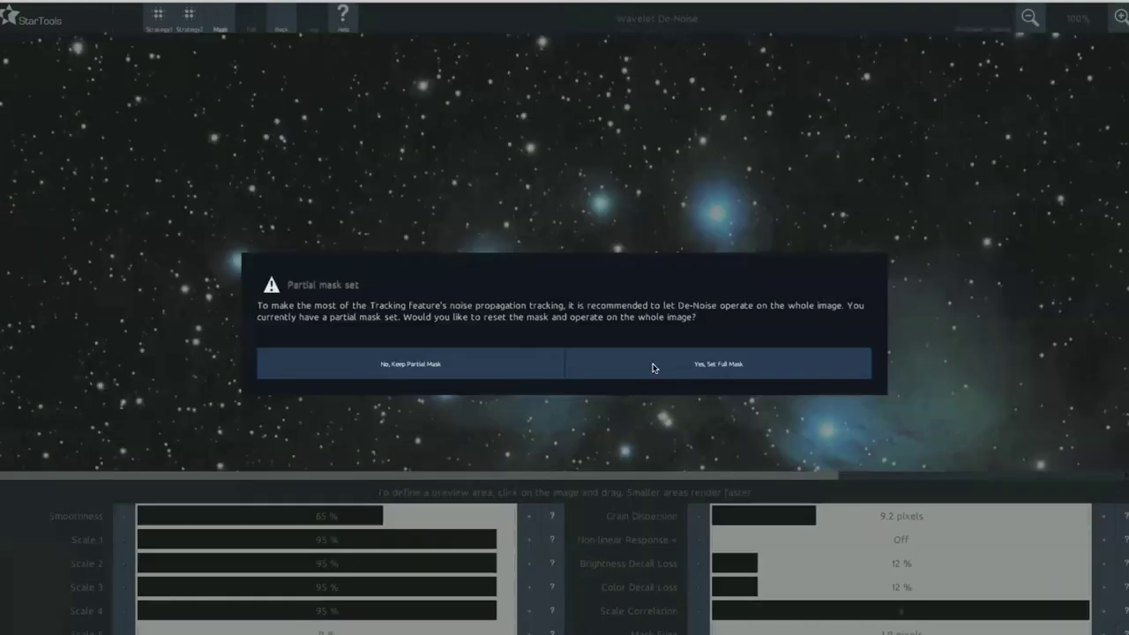
click(665, 369)
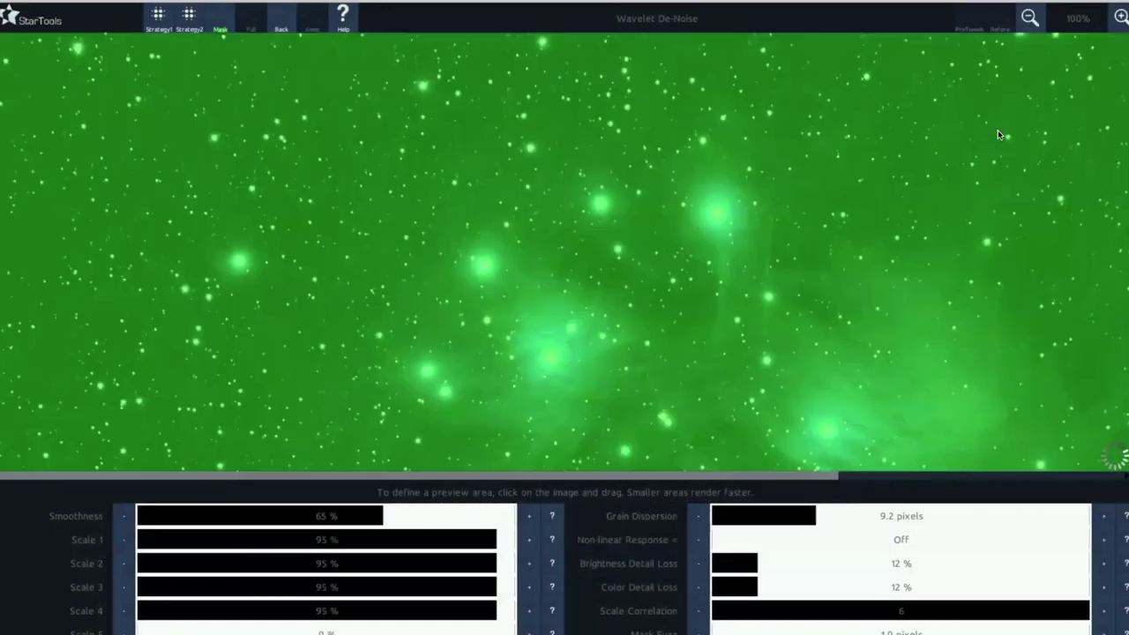
- Toggle Before/After to compare the de-noised Pleiades image with the original
click(998, 18)
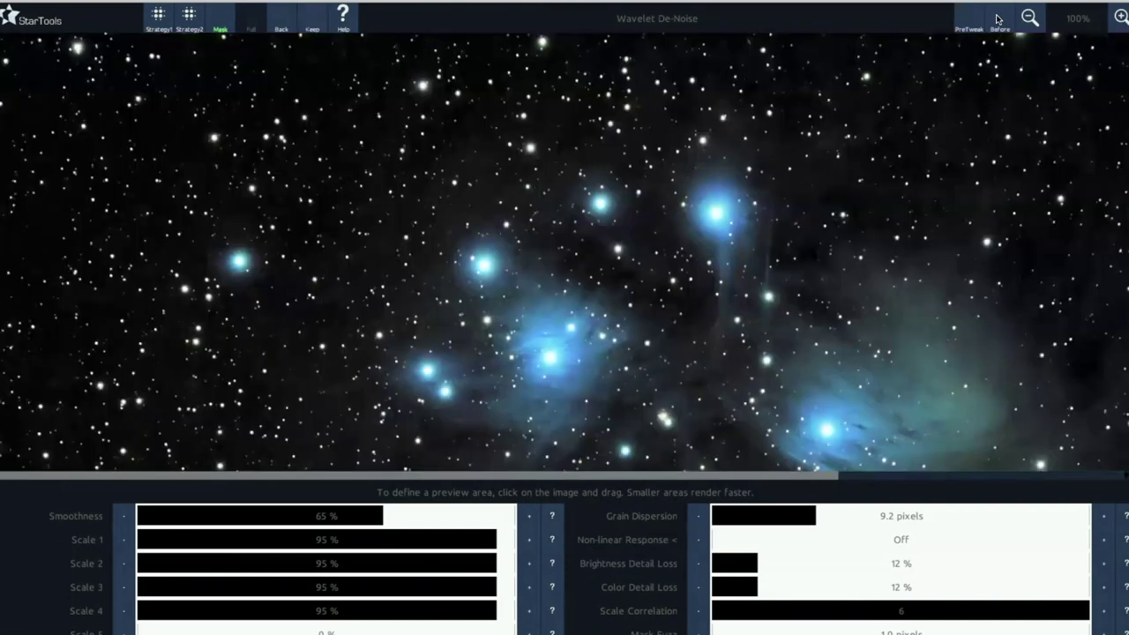
click(997, 19)
- Compare stars before/after at 200% zoom, return to 50%, and keep the de-noise result
click(1125, 24)
click(1123, 21)
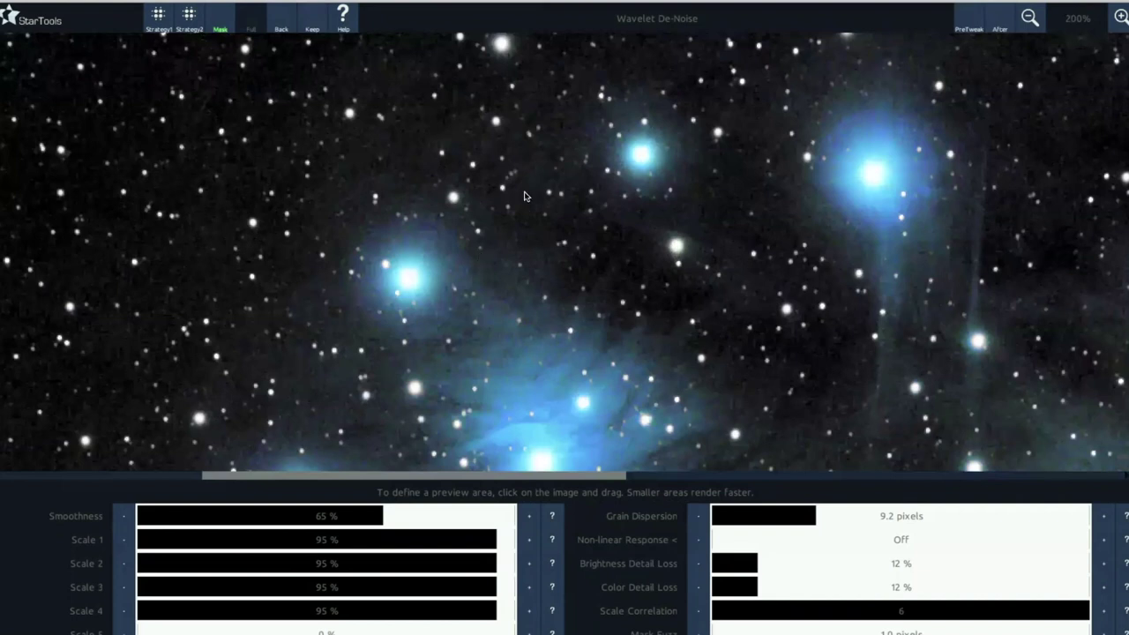
click(1003, 25)
click(1030, 18)
click(1029, 18)
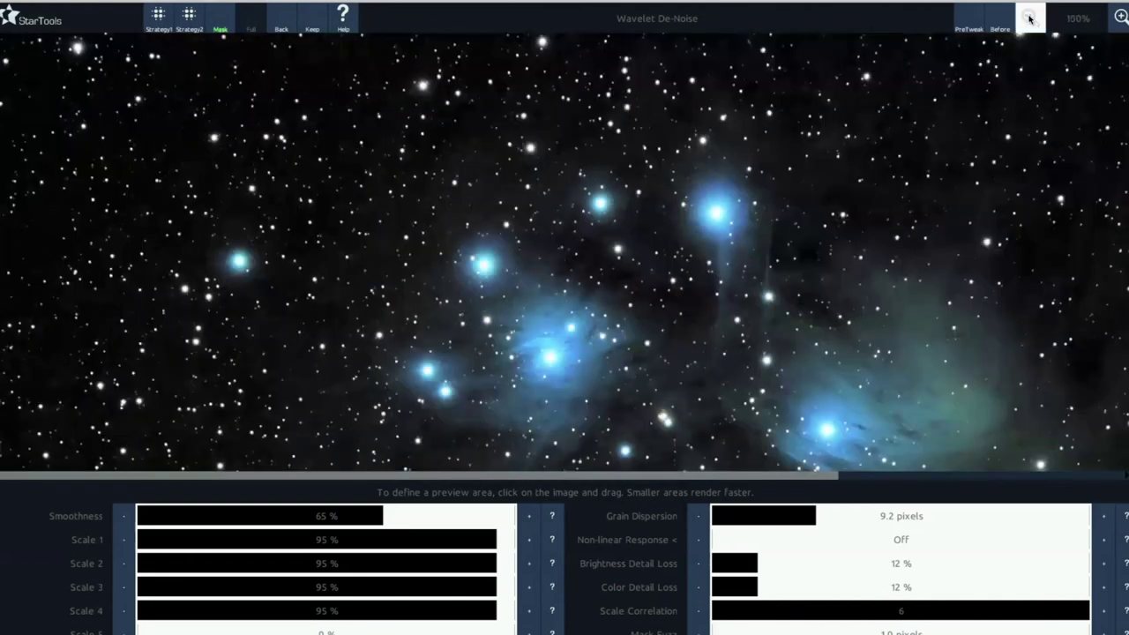
click(1030, 18)
click(1030, 17)
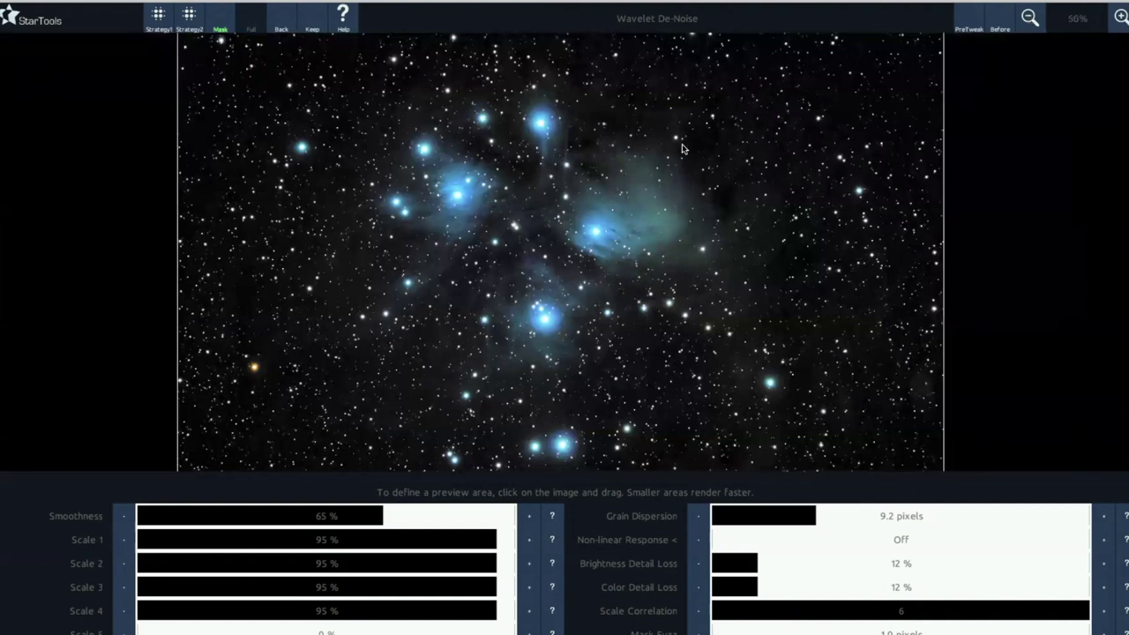
click(314, 22)
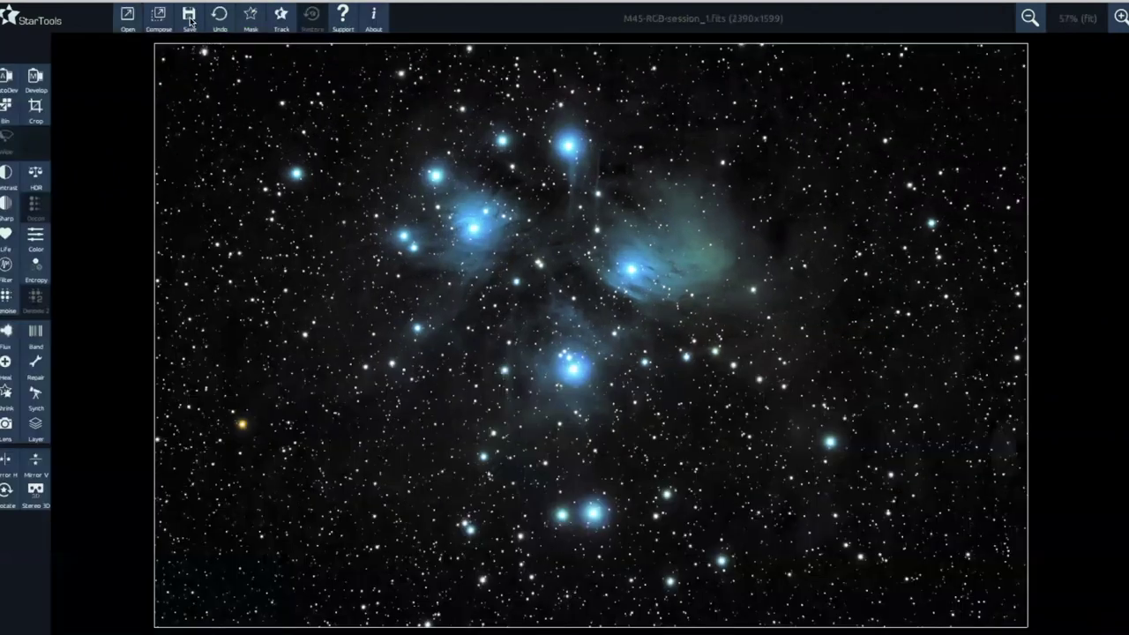
- Save the processed image as the TIFF M45-Processed-StarTools.tiff
click(190, 20)
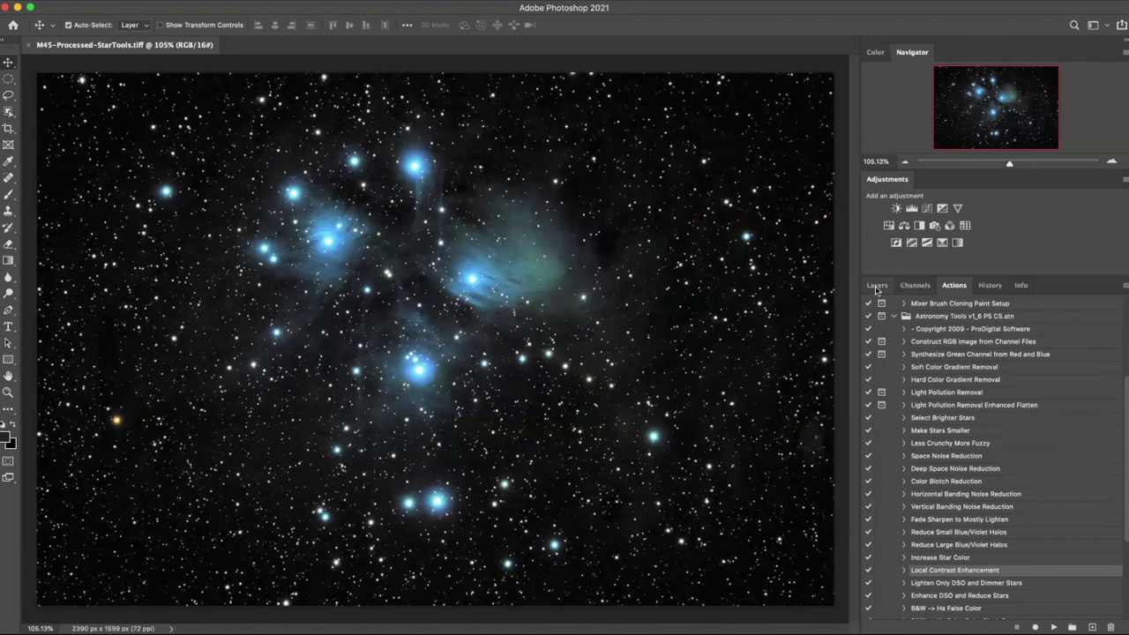
- Duplicate the Background layer as 'Levels' and bring up a Levels adjustment on it
click(877, 288)
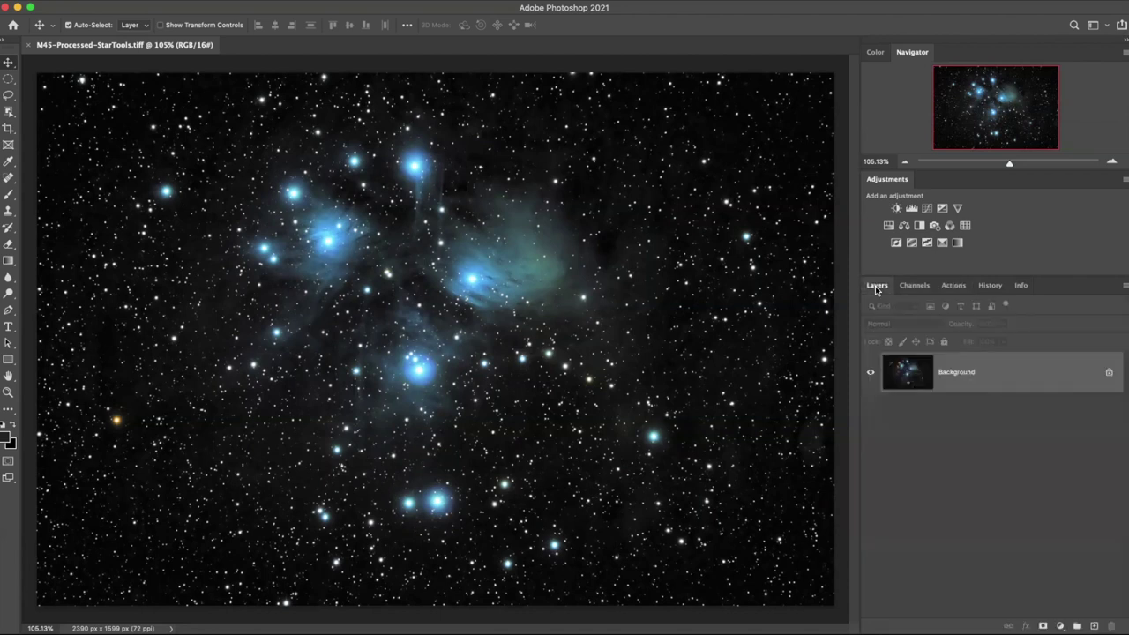
right_click(1002, 370)
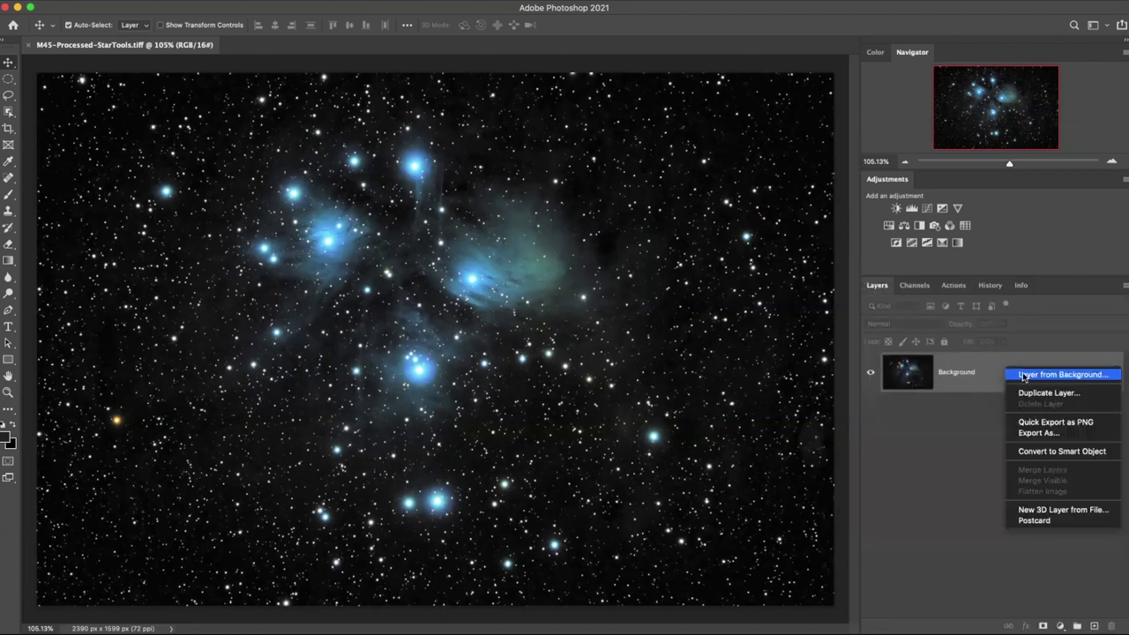
click(1021, 392)
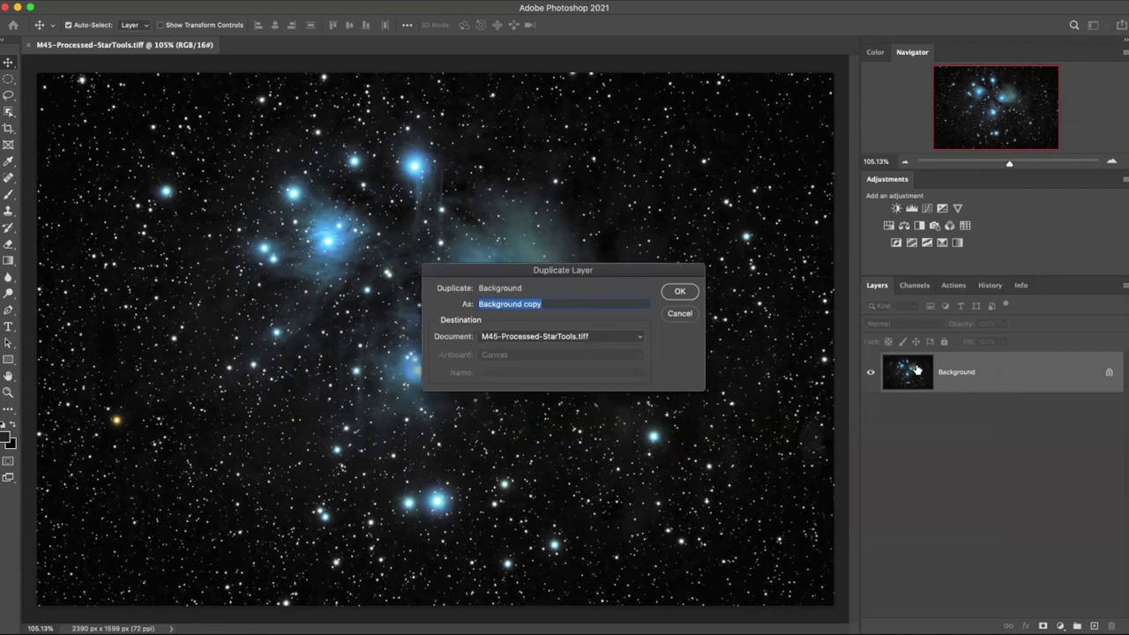
text(Levels)
click(681, 292)
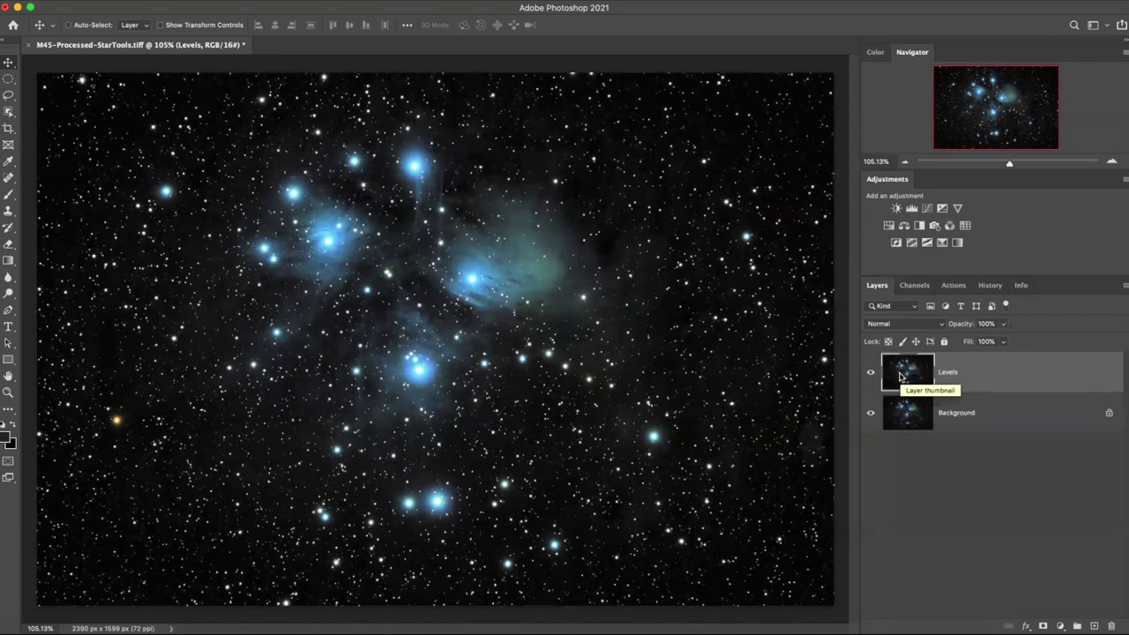
key(super+l)
- Inspect the Red, Green and Blue channel histograms in Levels, then close it without changes
drag(874, 126, 730, 134)
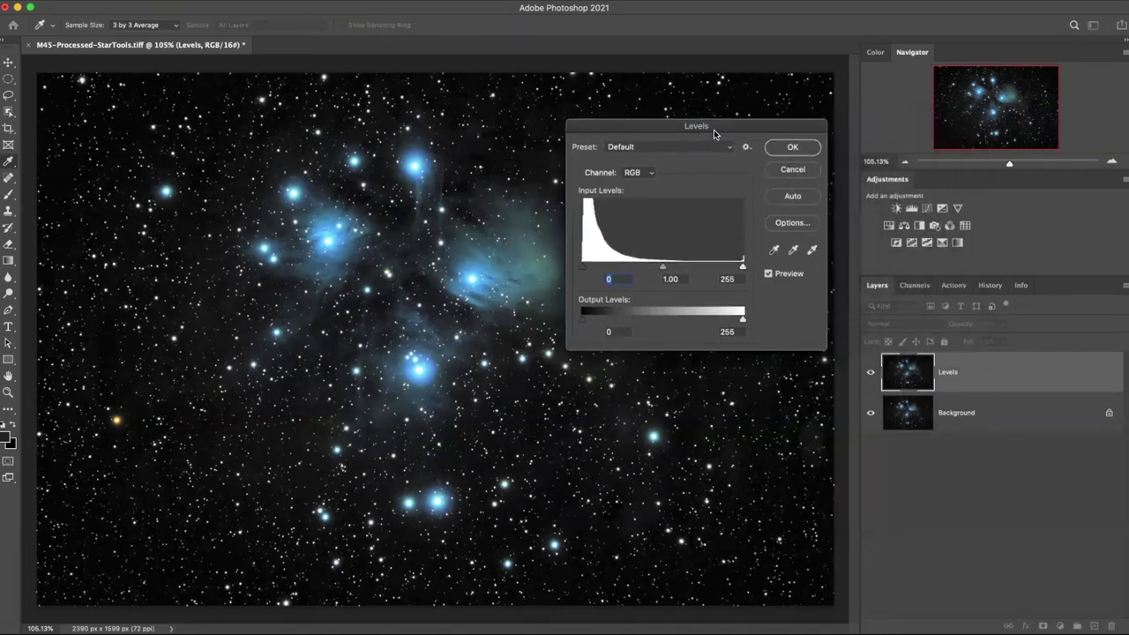
click(653, 175)
click(649, 171)
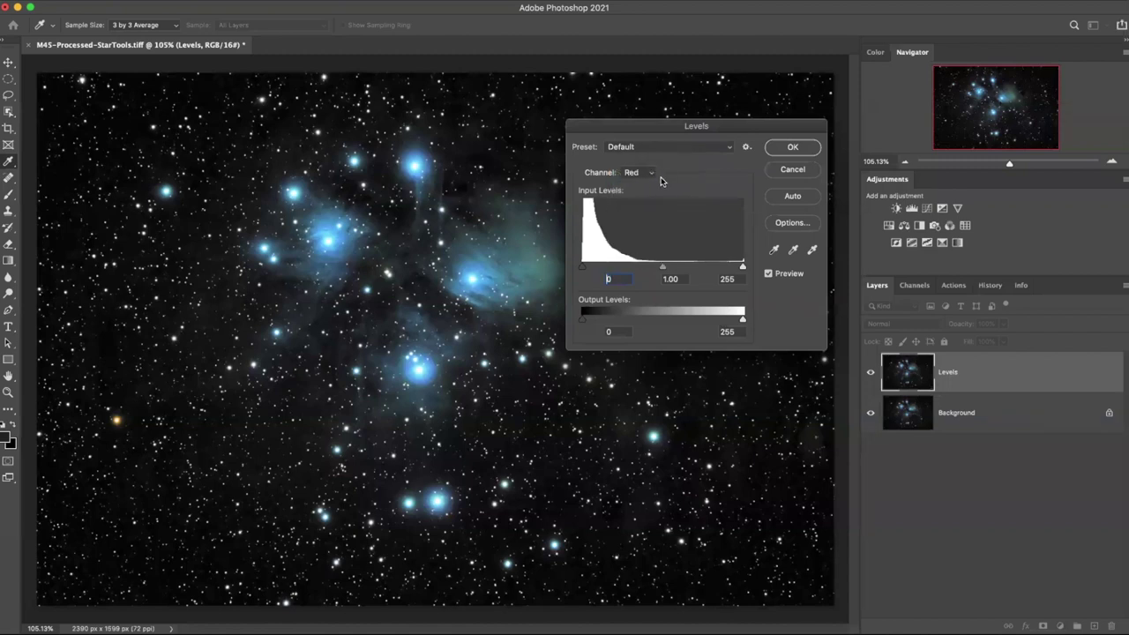
click(652, 174)
click(656, 179)
click(655, 177)
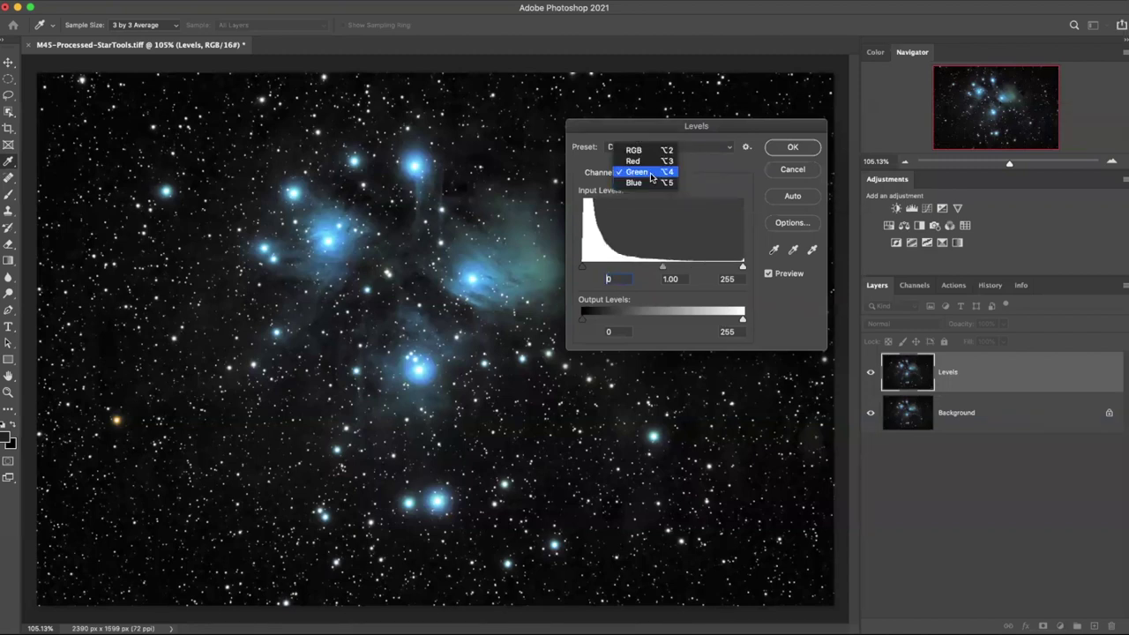
click(654, 188)
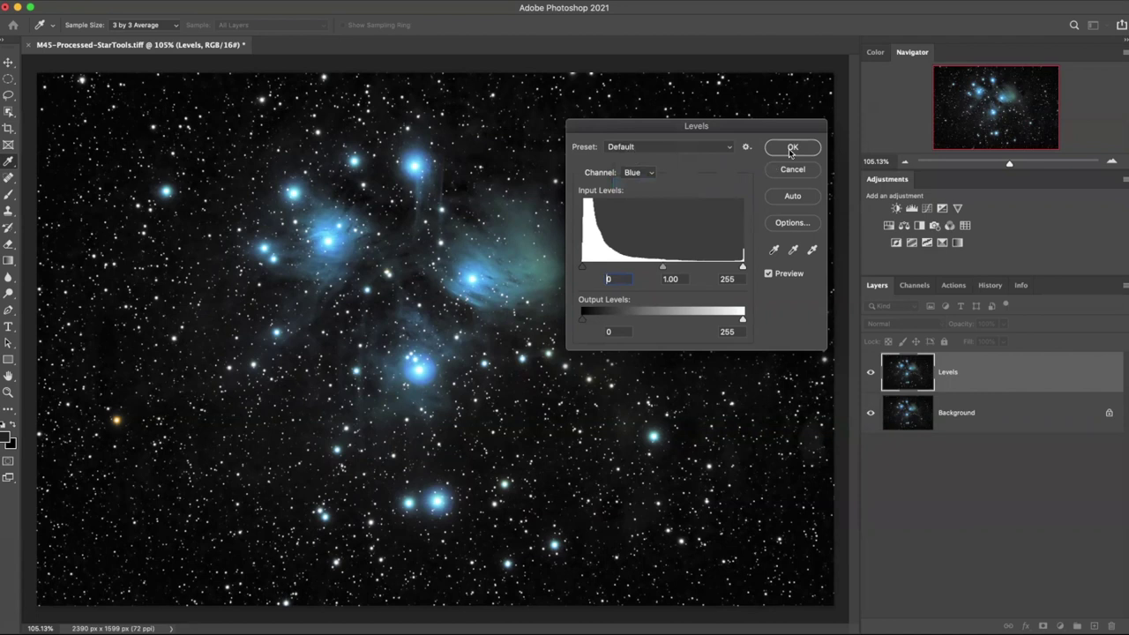
click(790, 148)
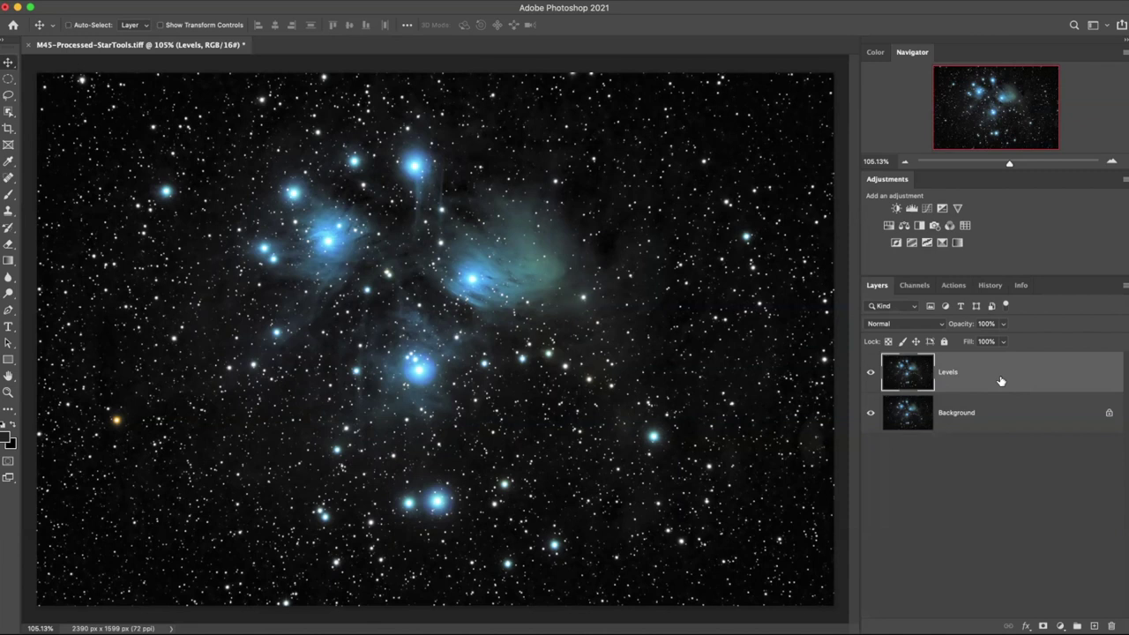
- Stamp the visible layers into a new layer named 'Make Stars Smaller'
key(super+alt+shift+e)
double_click(949, 372)
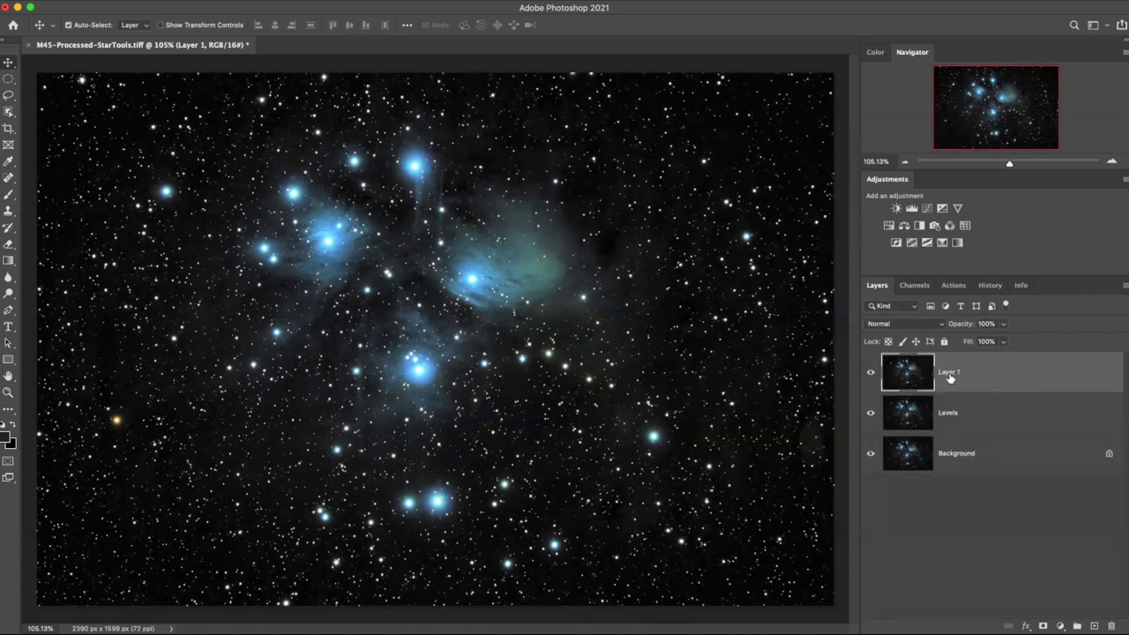
text(Make Stars Smaller)
key(Return)
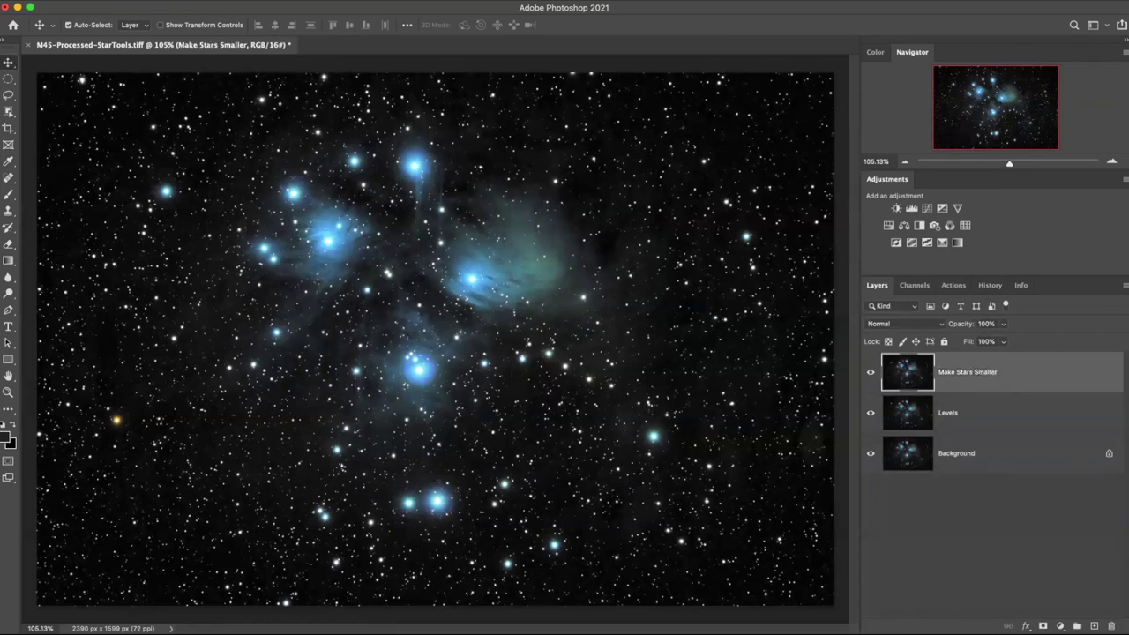
- Apply the Make Stars Smaller action from the Actions panel to shrink the stars
click(954, 286)
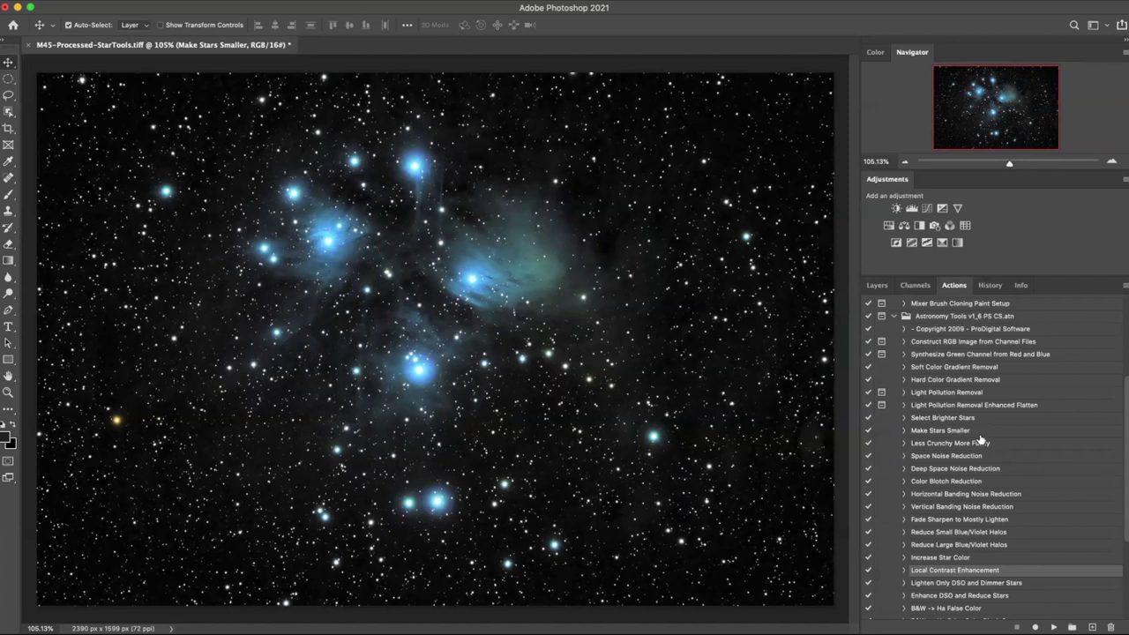
click(951, 432)
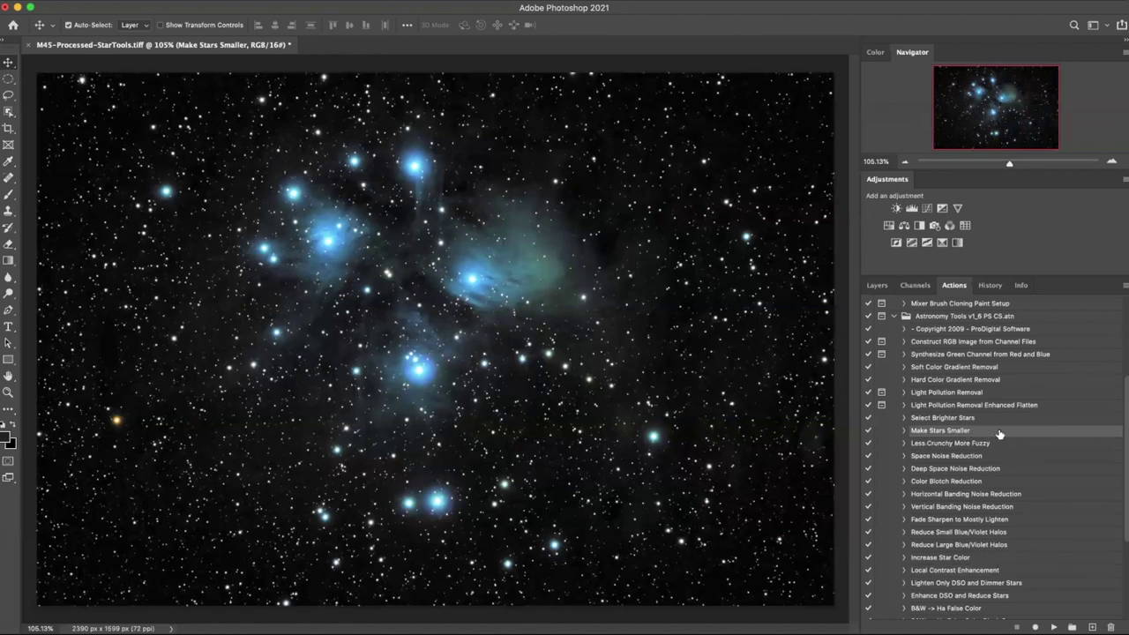
click(903, 430)
scroll(1014, 403, down, 3)
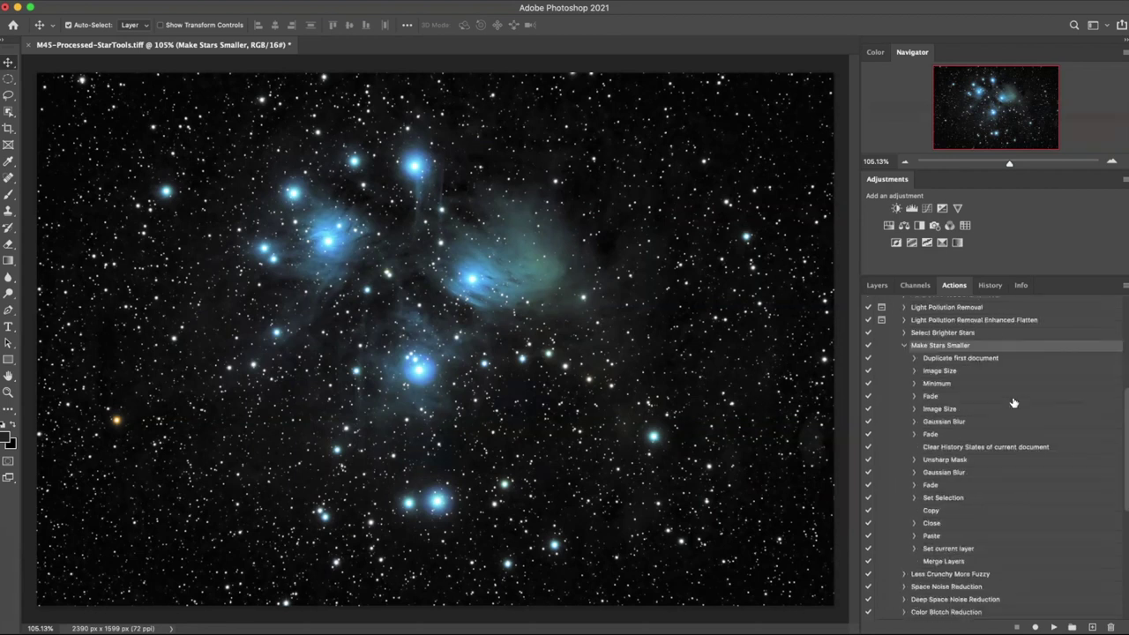
scroll(1013, 403, down, 1)
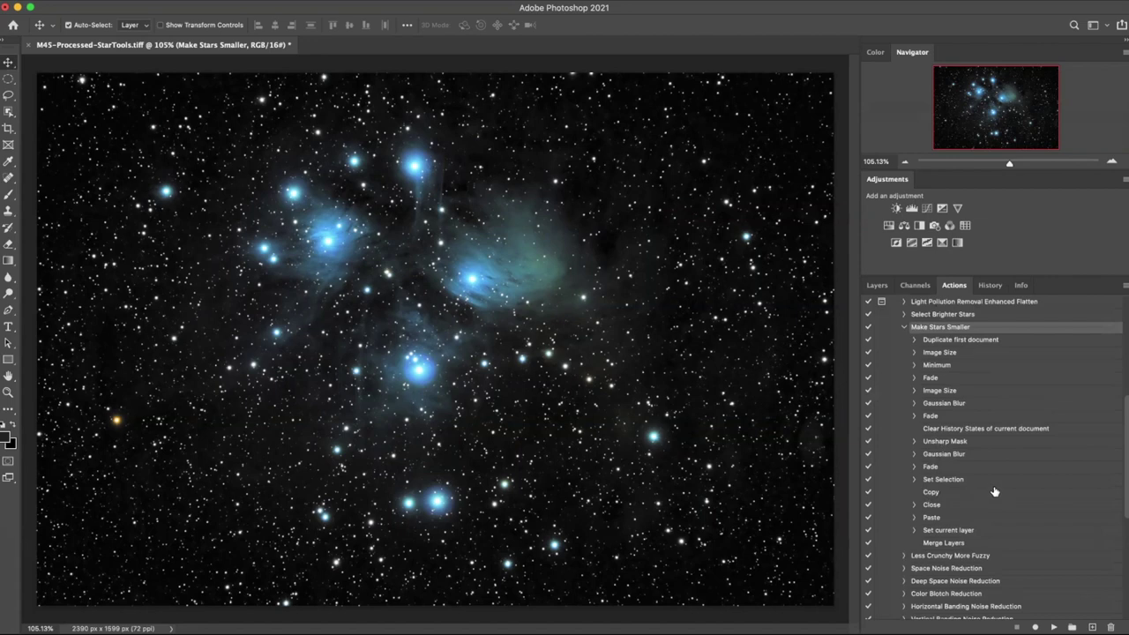
click(904, 327)
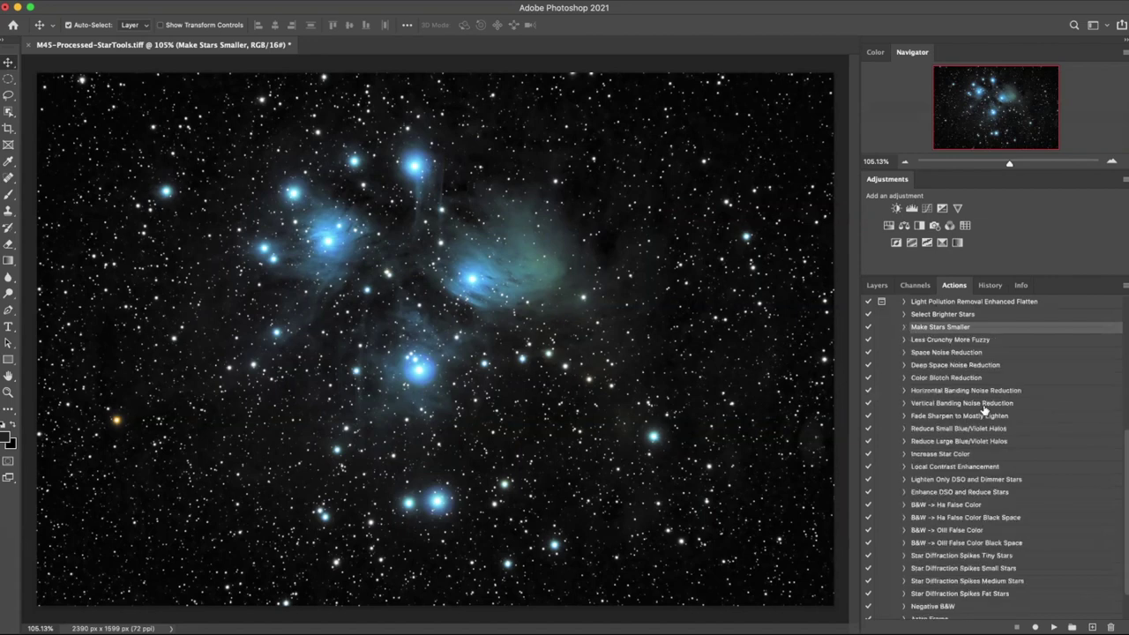
scroll(985, 408, up, 5)
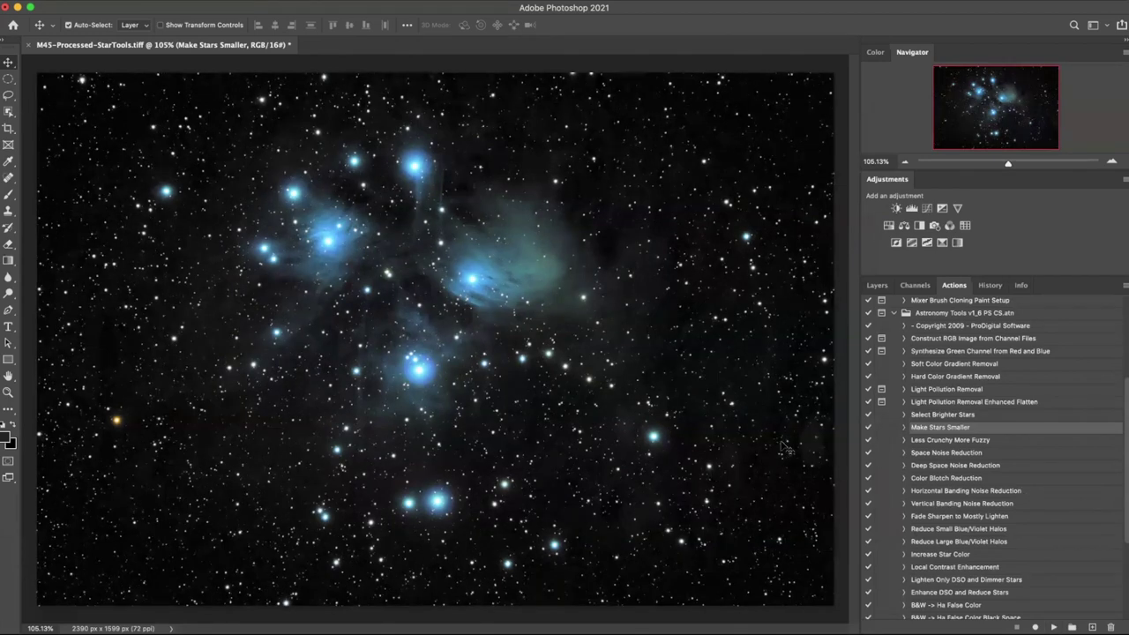
click(877, 285)
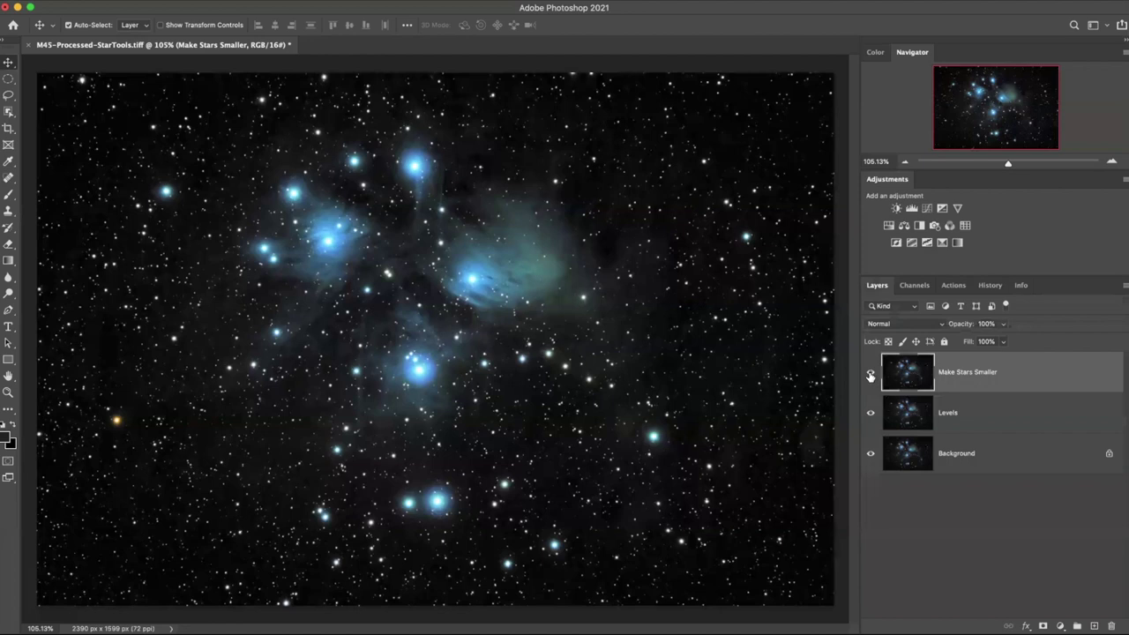
- Toggle the Make Stars Smaller layer to compare star reduction, then stamp a new merged Layer 1
click(870, 374)
click(870, 374)
click(871, 374)
click(871, 374)
click(871, 374)
click(871, 375)
key(super+alt+shift+e)
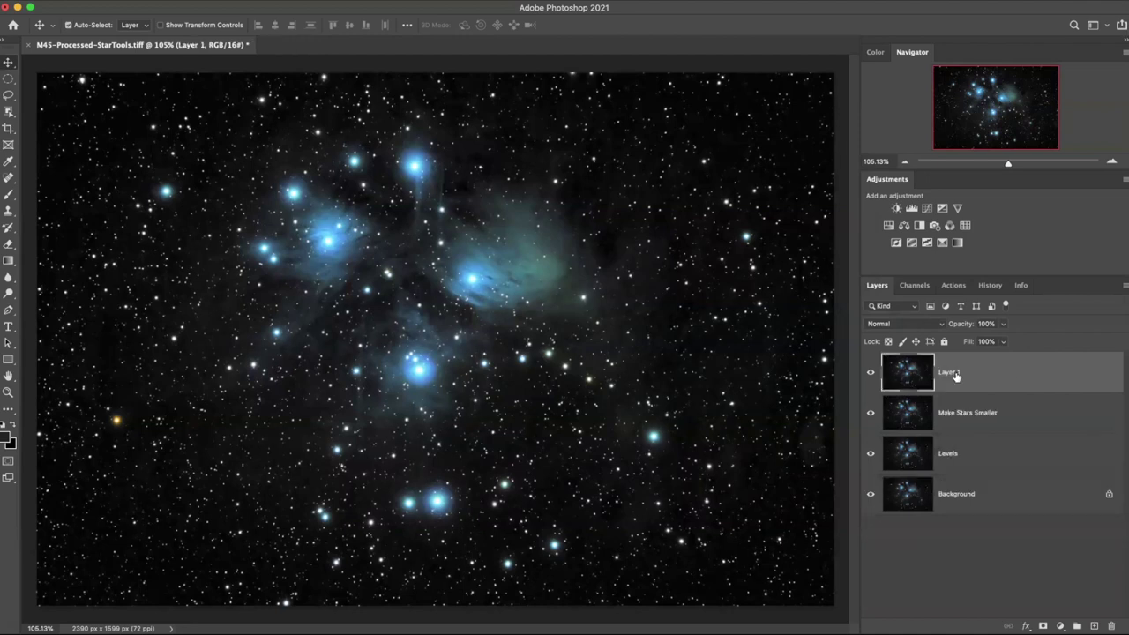
- Rename Layer 1 to 'Local Contrast enhacement'
double_click(951, 373)
text(Local Contrast enhacement)
key(Return)
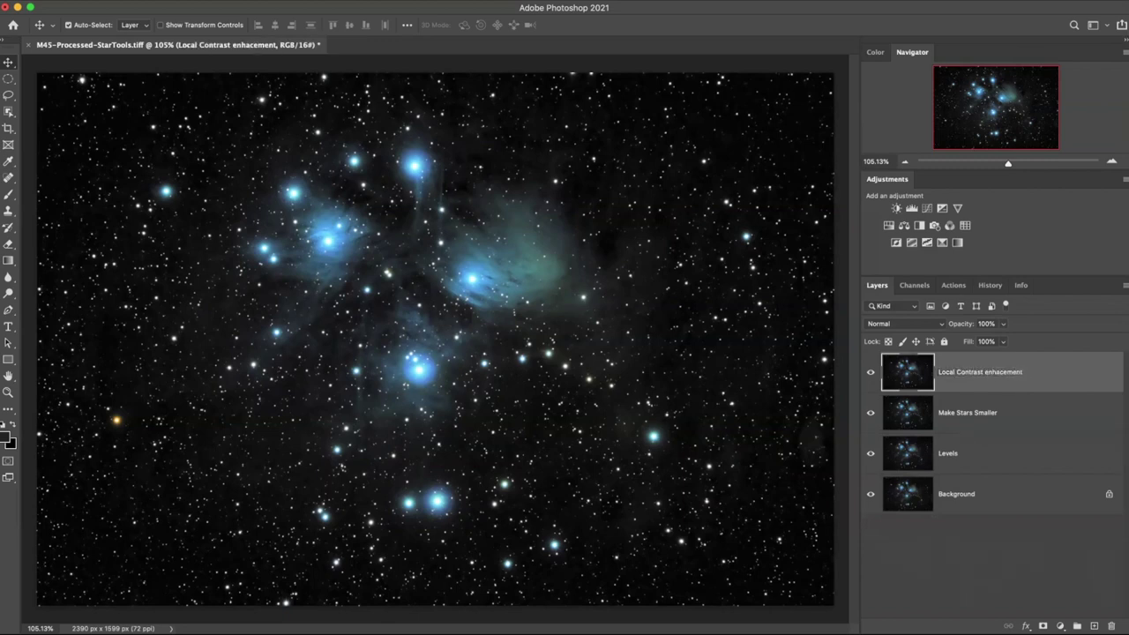
- Apply the Local Contrast Enhancement action to the layer to boost nebula contrast
click(952, 285)
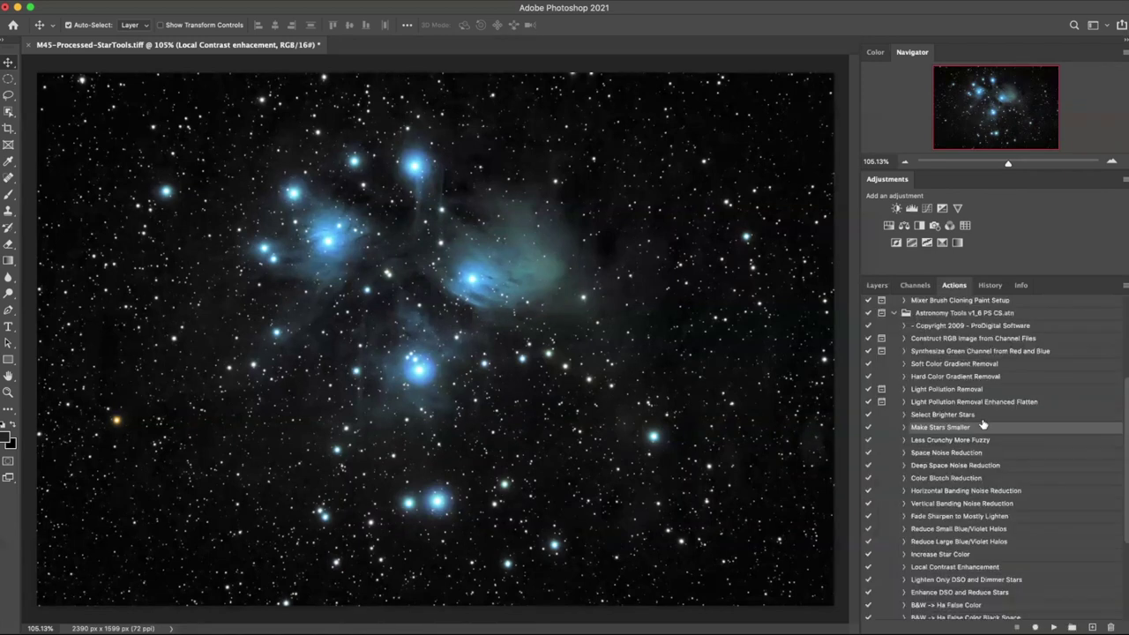
scroll(982, 425, down, 5)
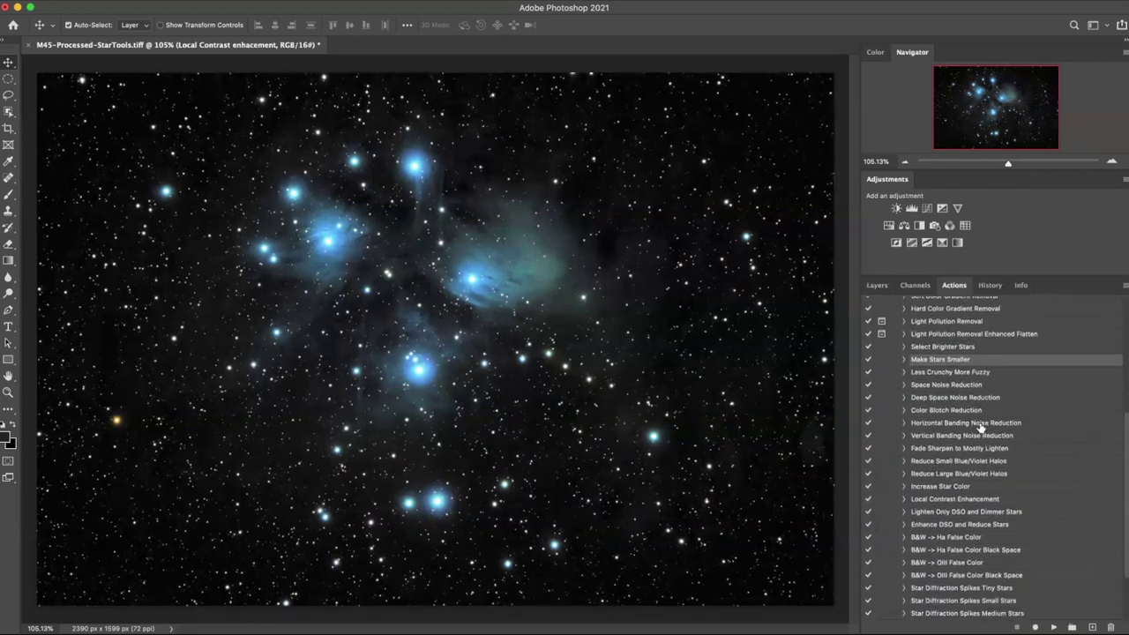
click(944, 500)
scroll(993, 450, down, 5)
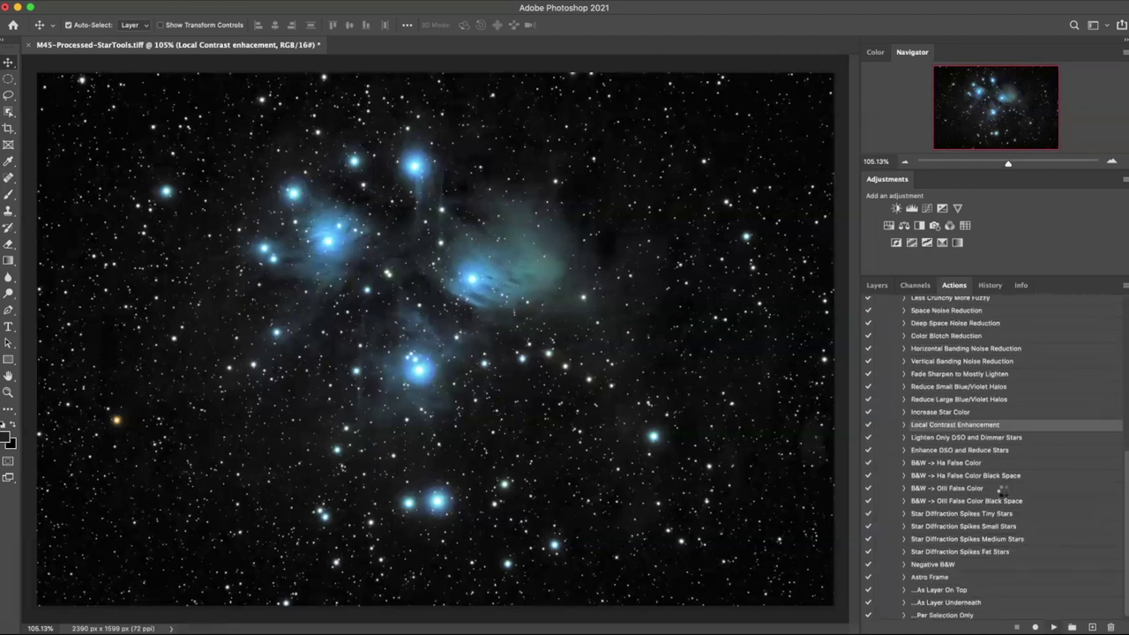
scroll(976, 446, up, 2)
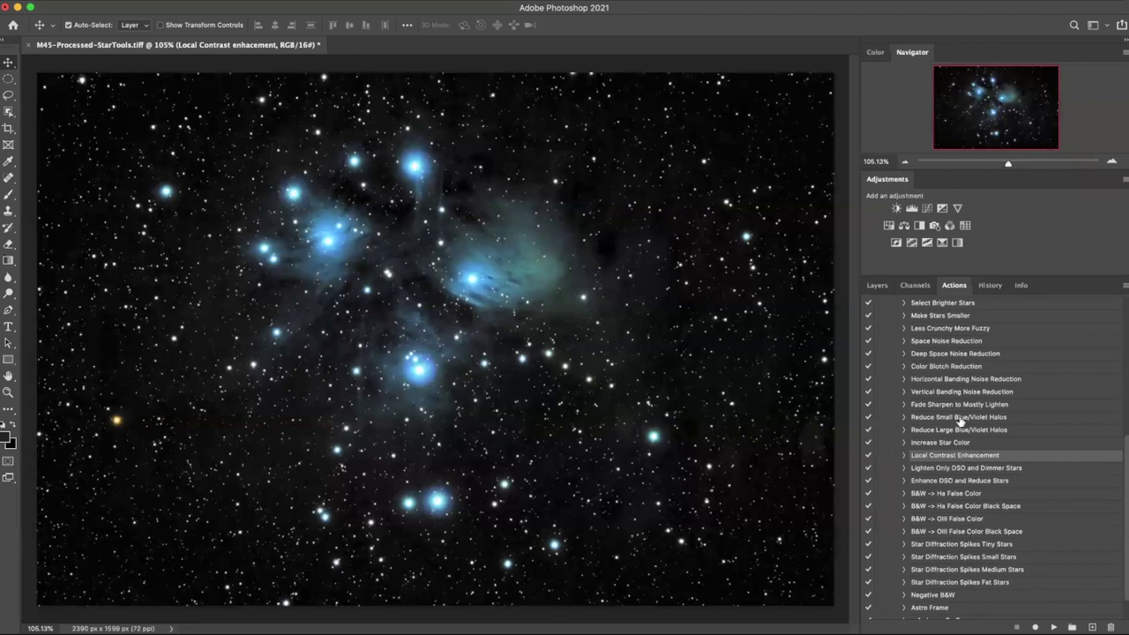
click(882, 285)
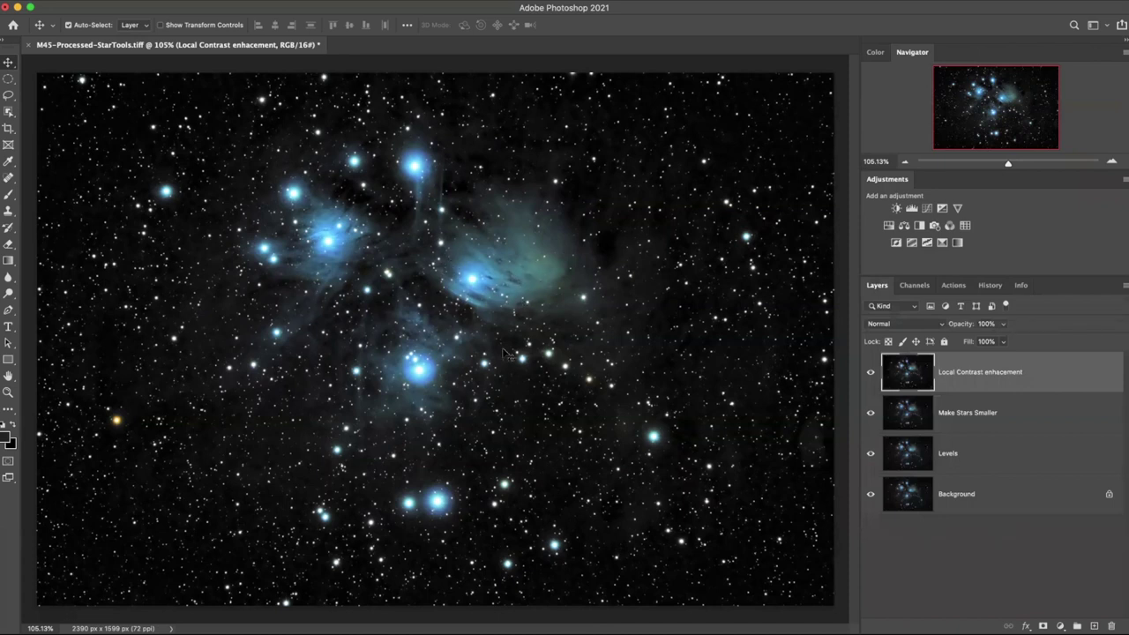
click(871, 374)
click(871, 375)
click(872, 375)
click(871, 375)
click(872, 375)
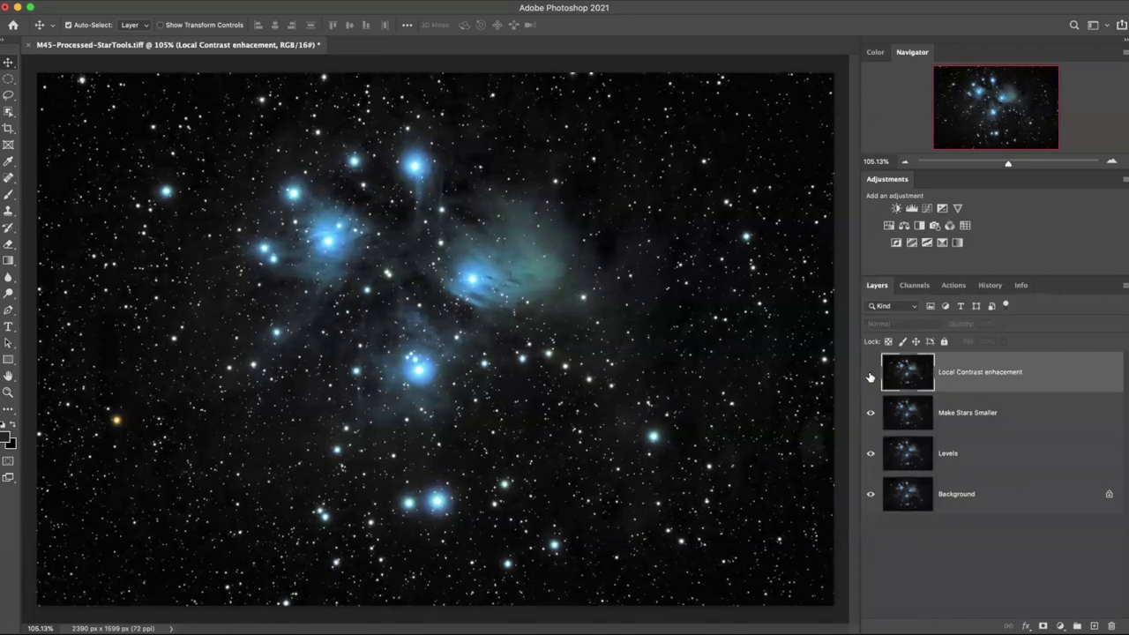
click(871, 374)
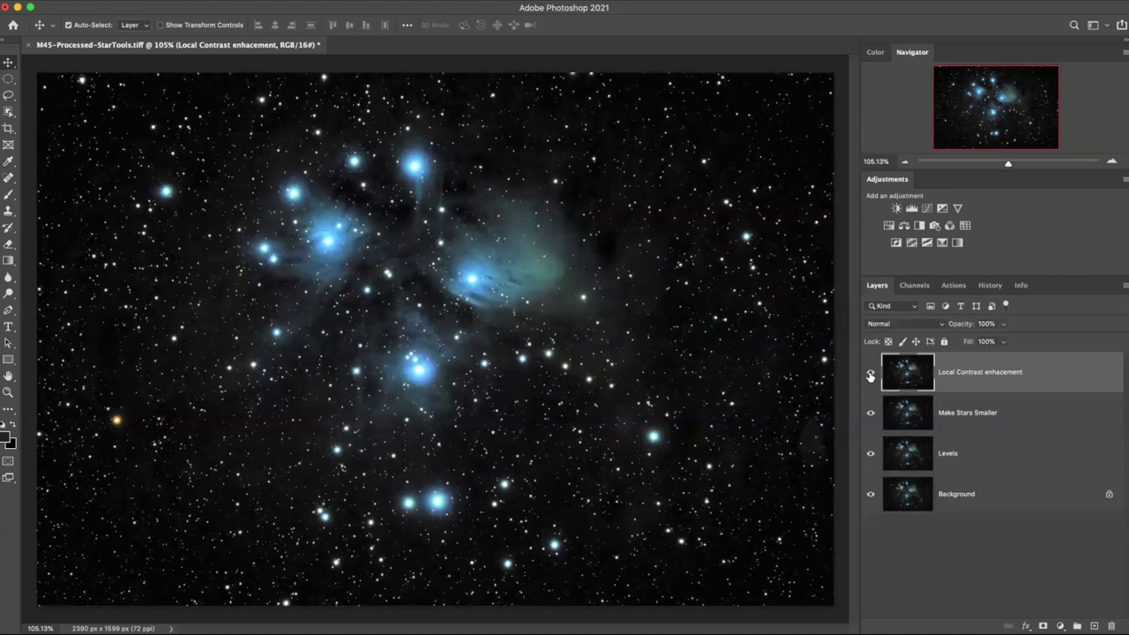
click(870, 374)
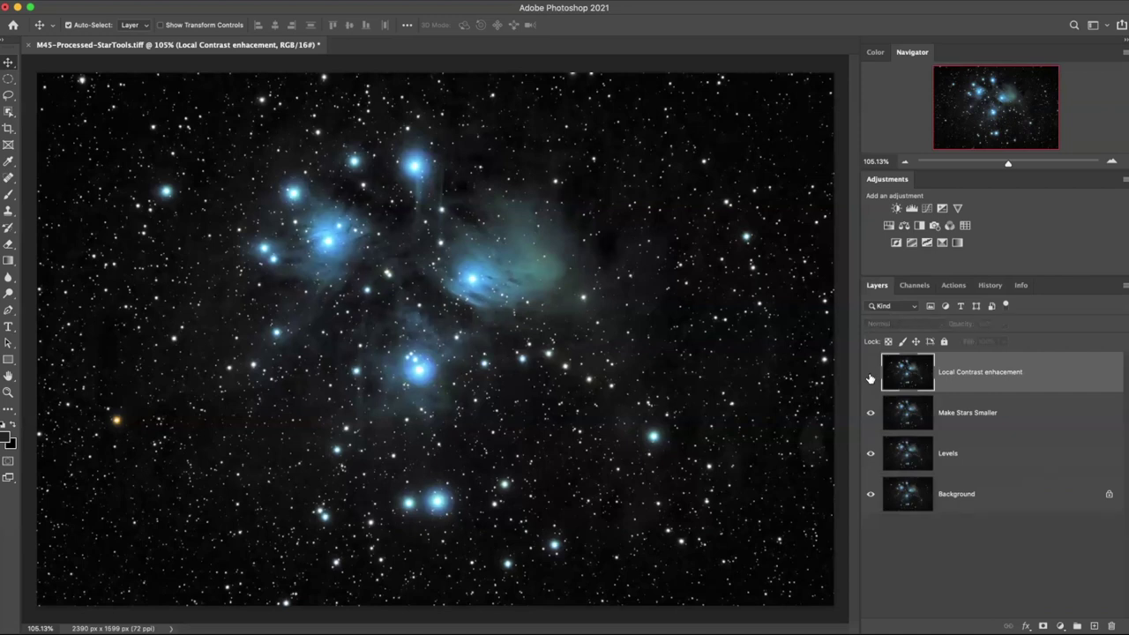
click(871, 375)
click(870, 375)
click(870, 376)
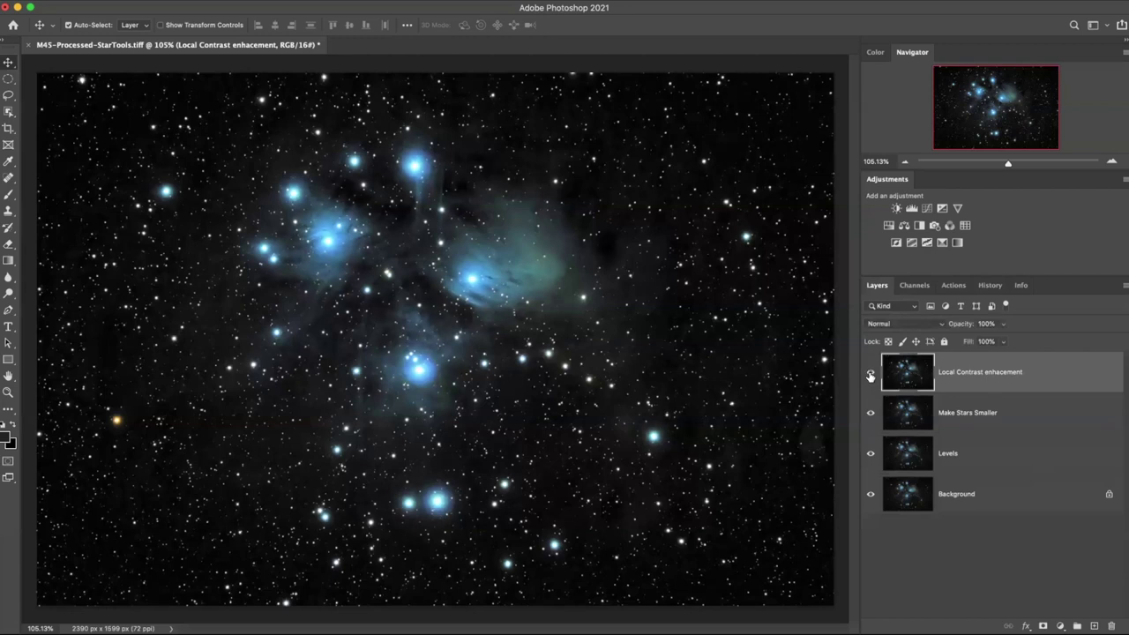
click(871, 375)
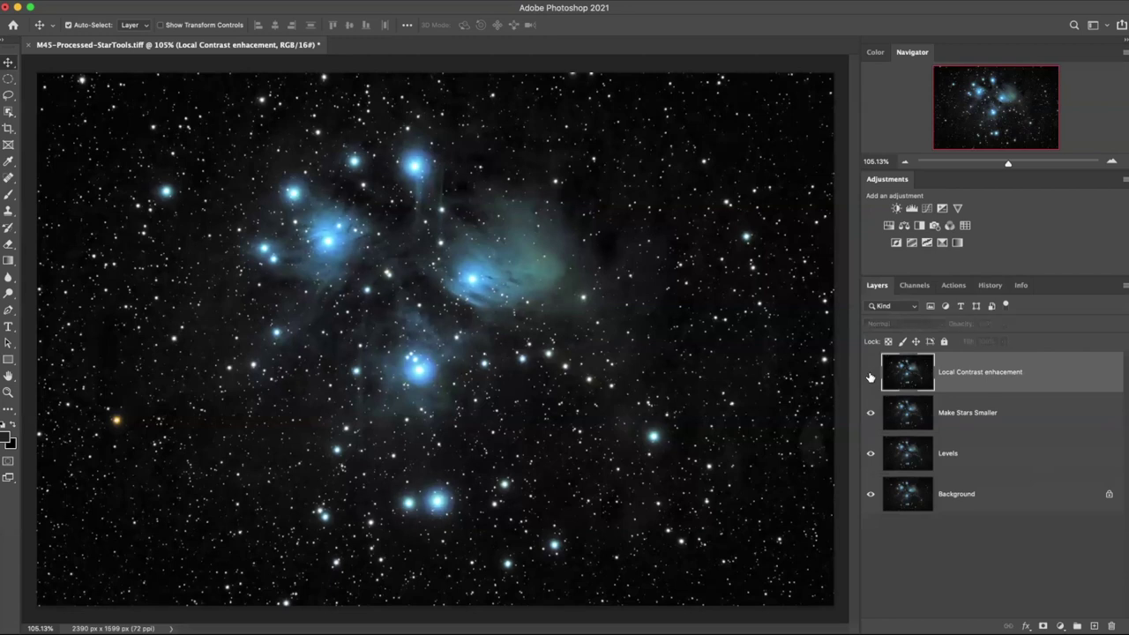
click(870, 376)
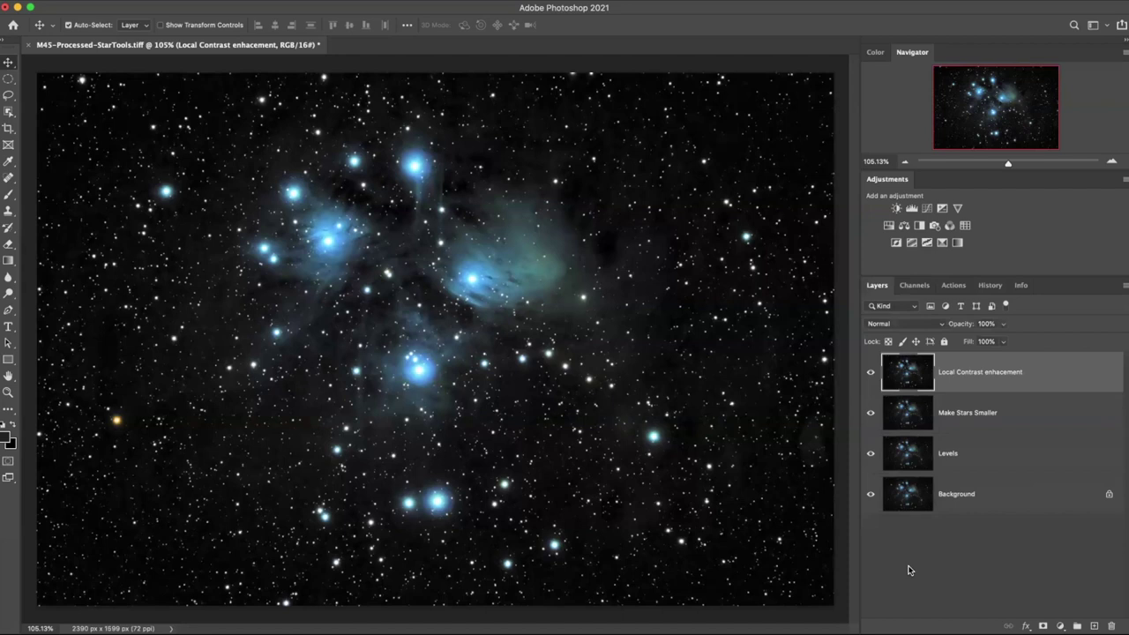